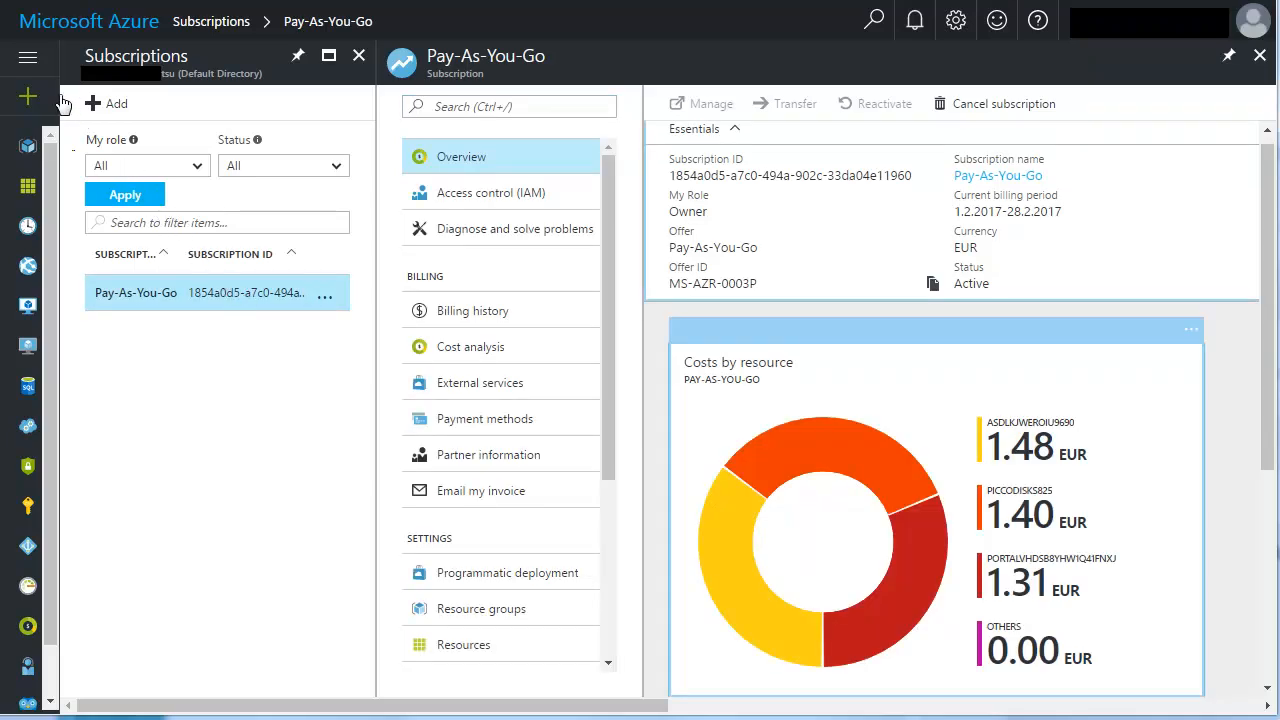
left_click(28, 60)
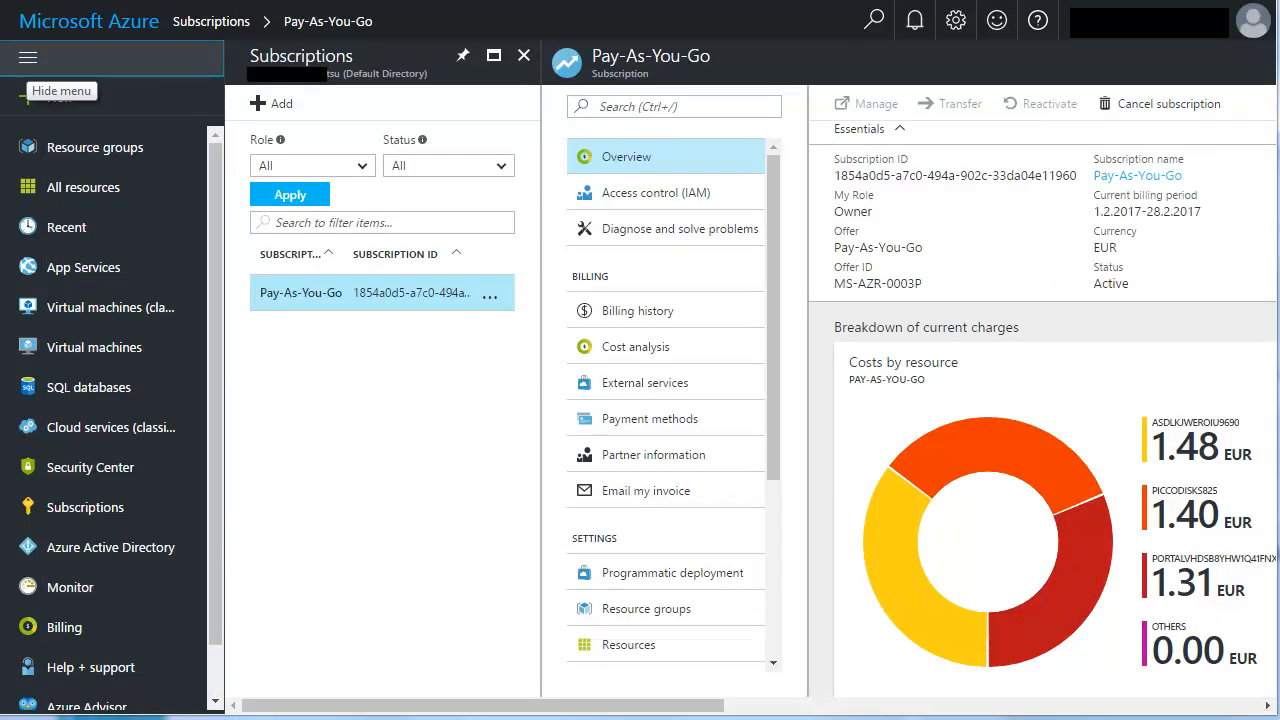
left_click(95, 550)
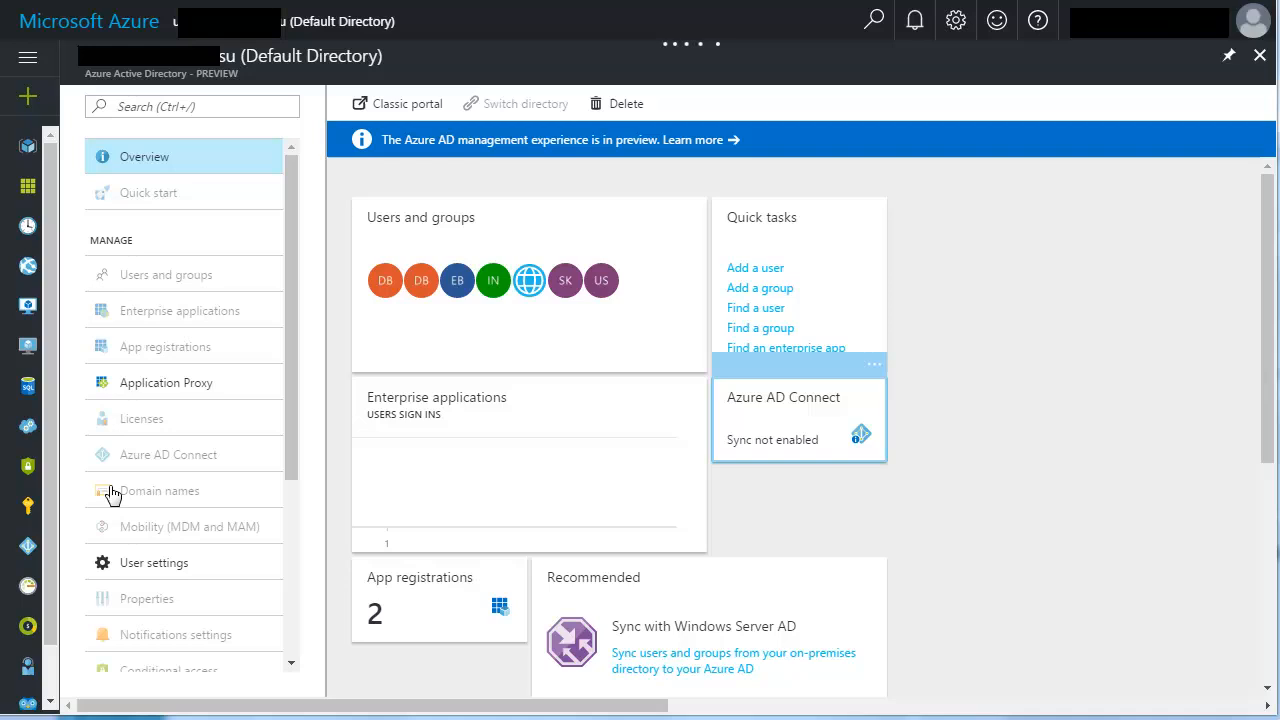
left_click(150, 348)
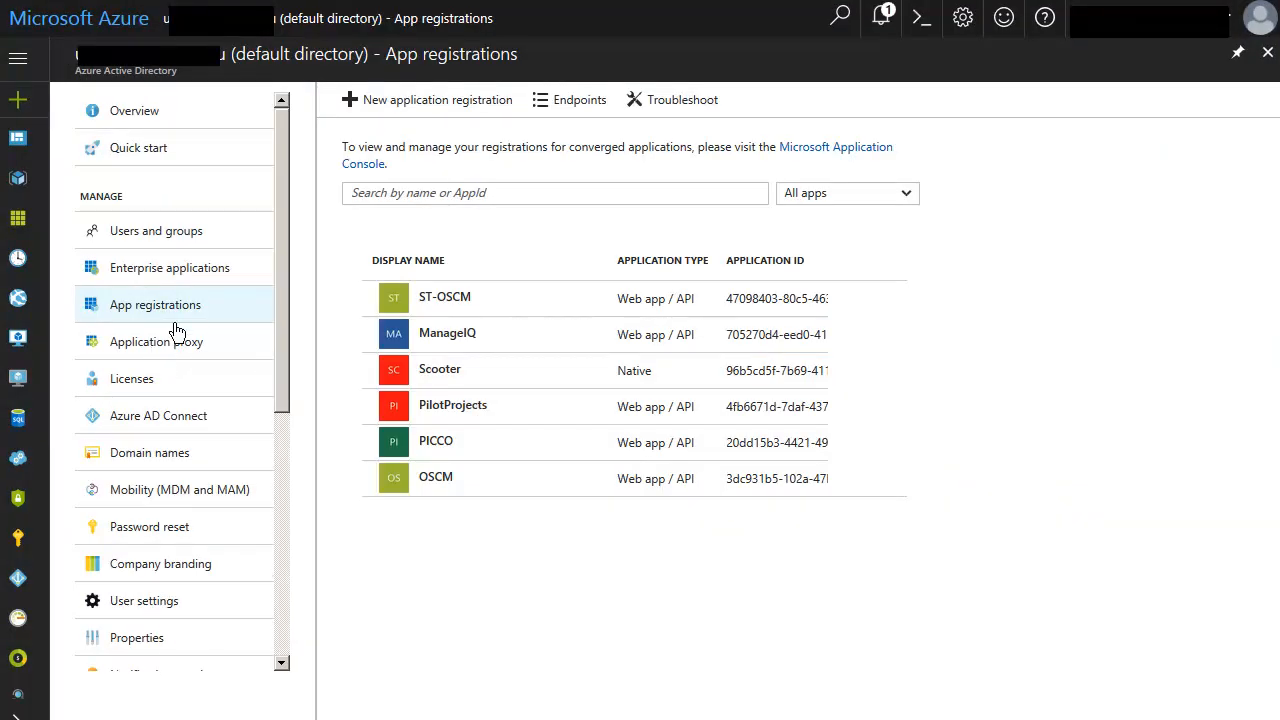
left_click(383, 104)
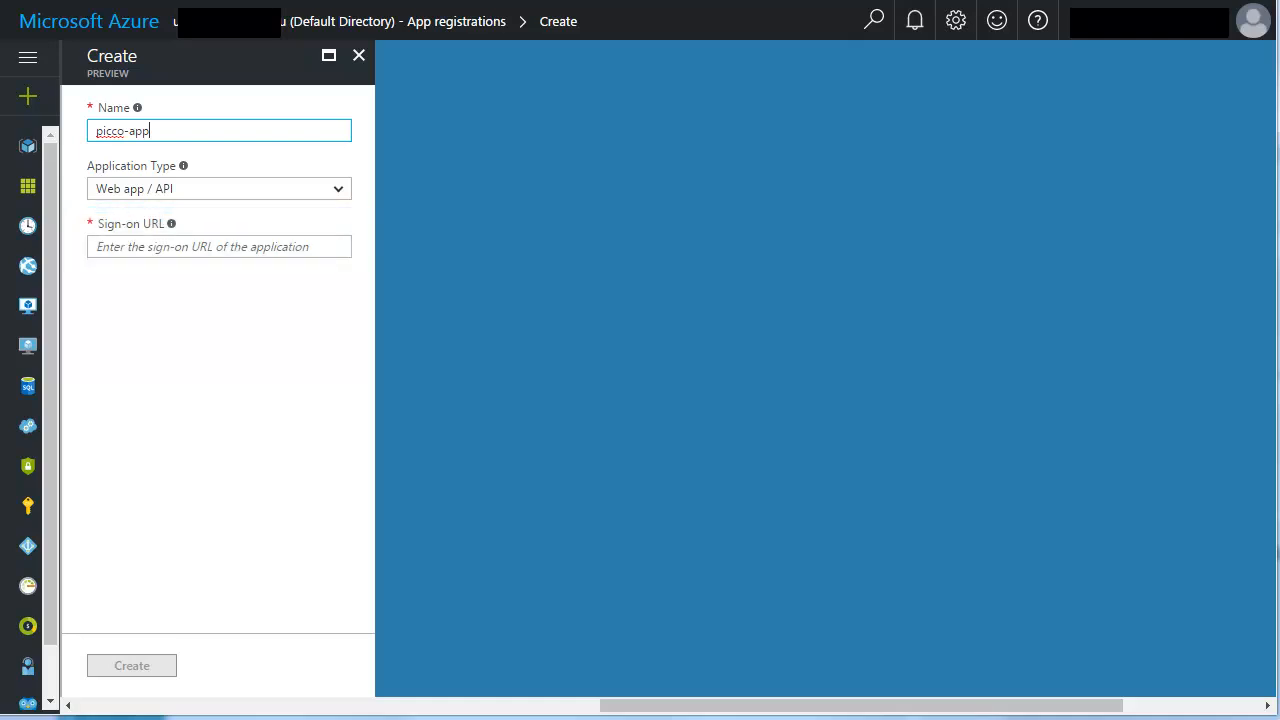
left_click(315, 253)
type("https://cloudservicepicco.com/app")
left_click(135, 670)
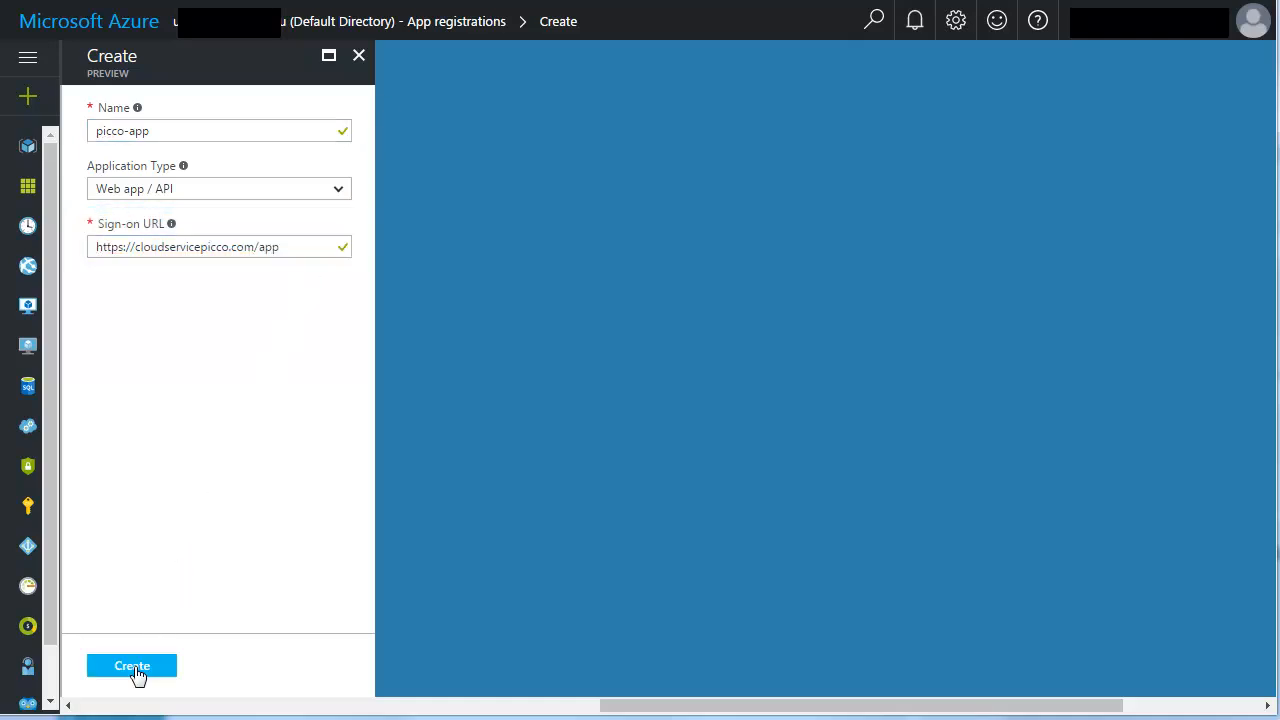
left_click(137, 674)
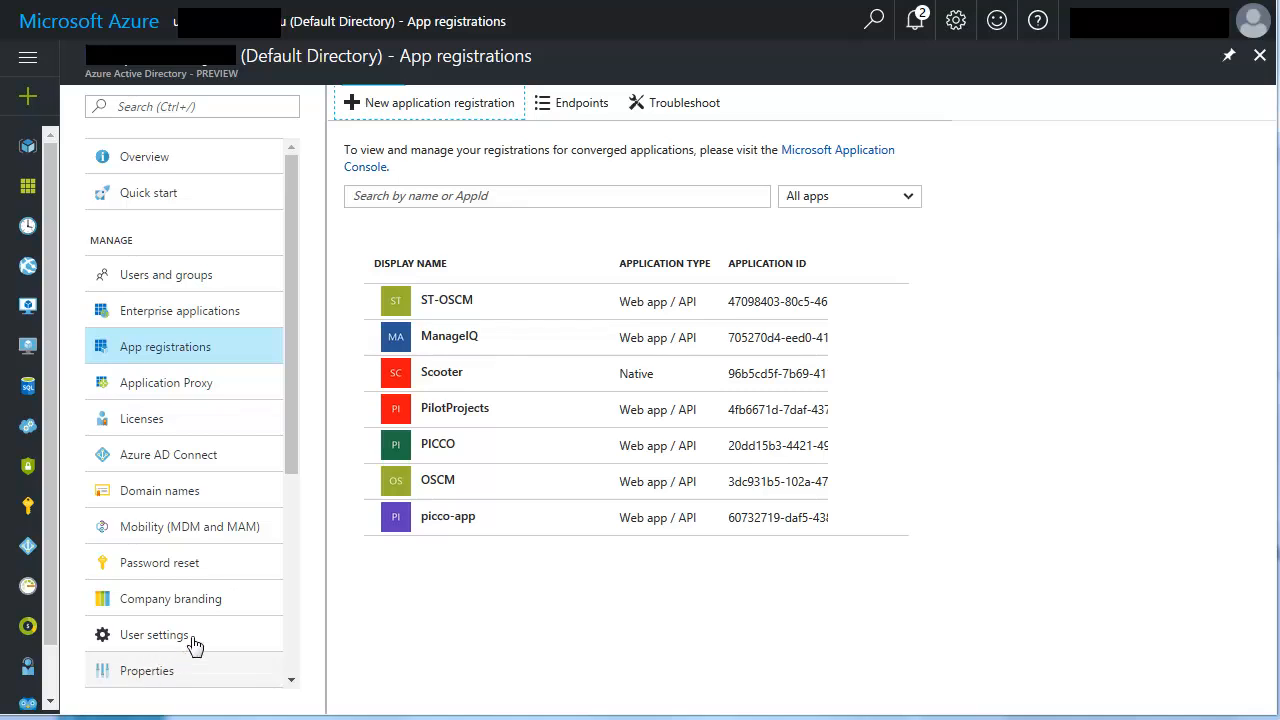
Add a key described as mykey that expires in 1 year to picco-app, save it and copy the generated key value.
left_click(432, 514)
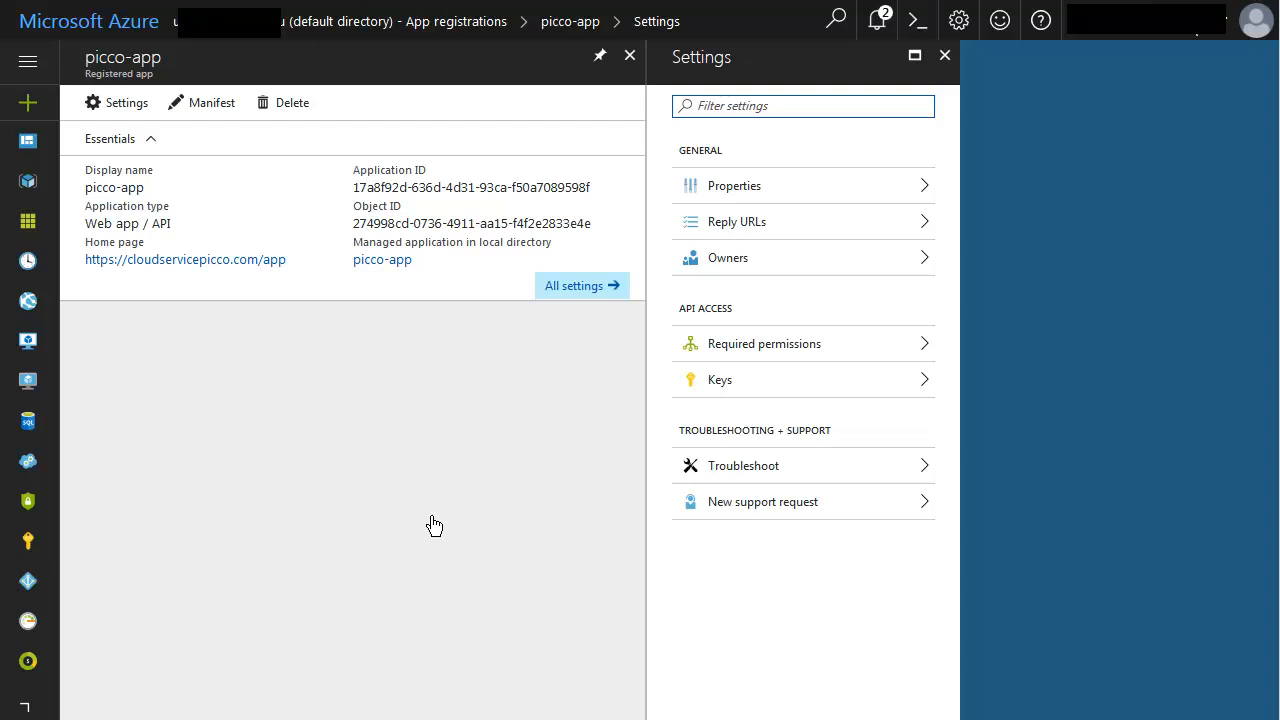
left_click(722, 388)
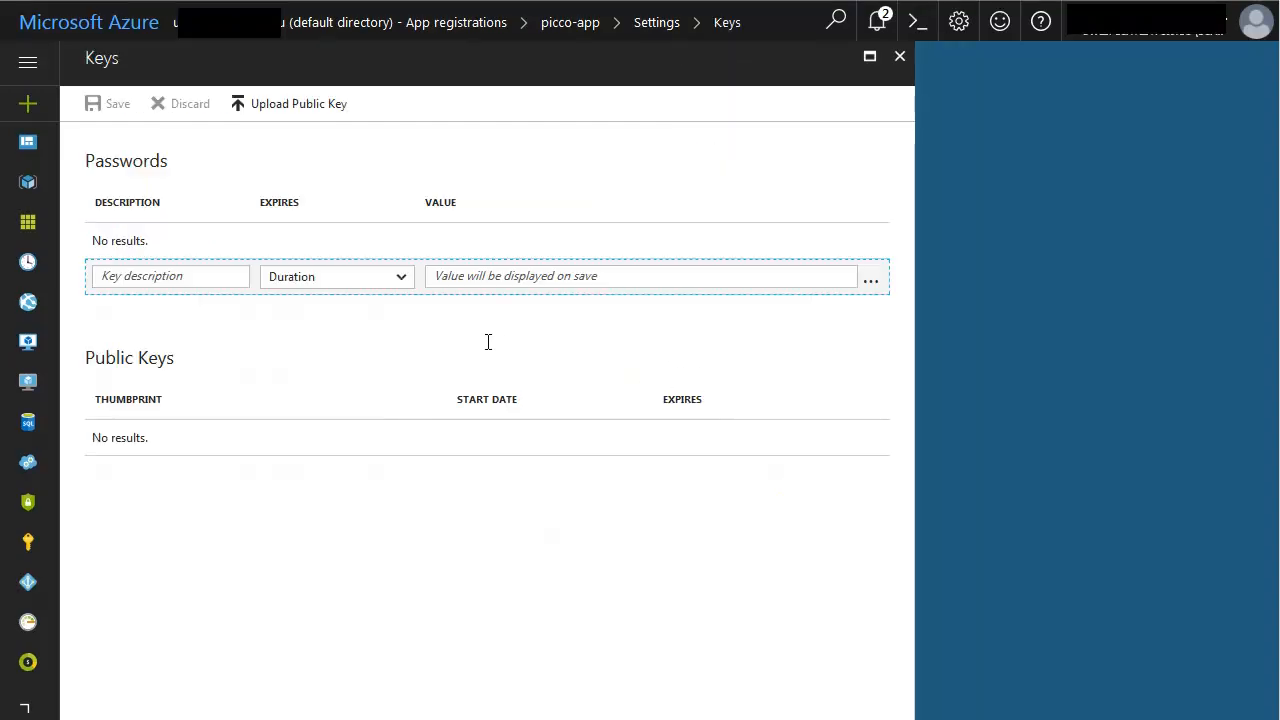
left_click(110, 274)
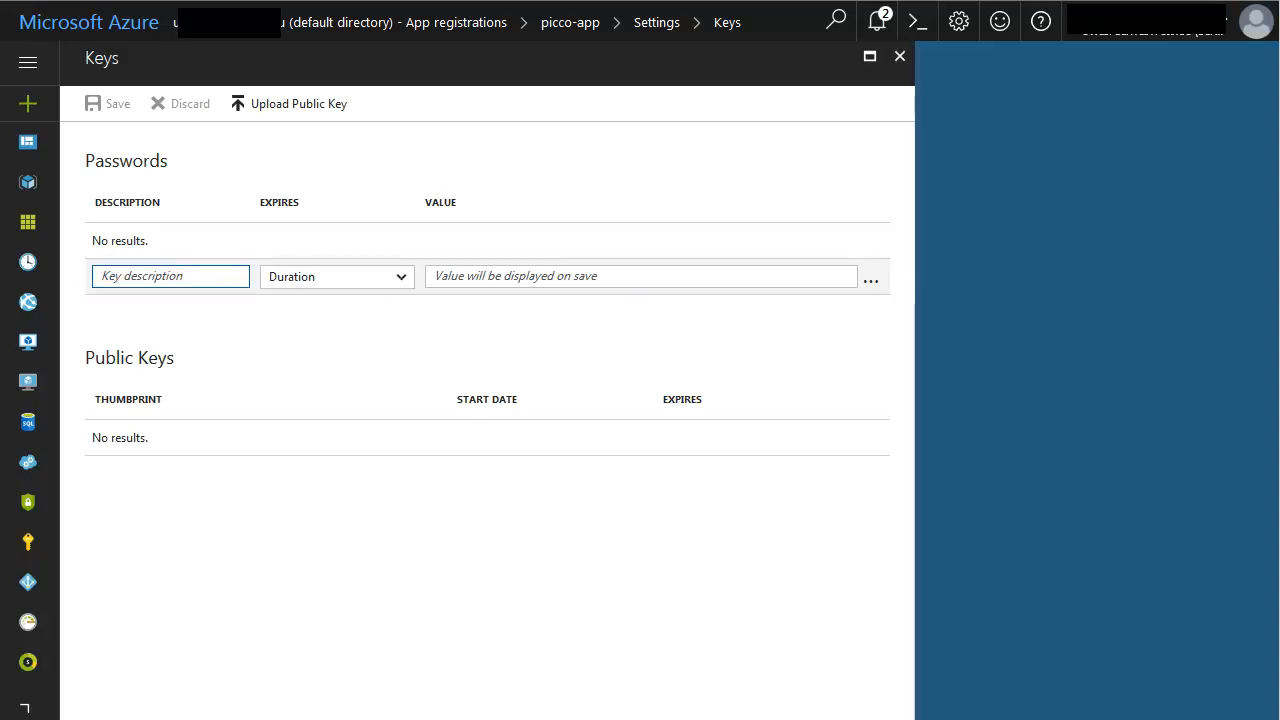
type("mykey")
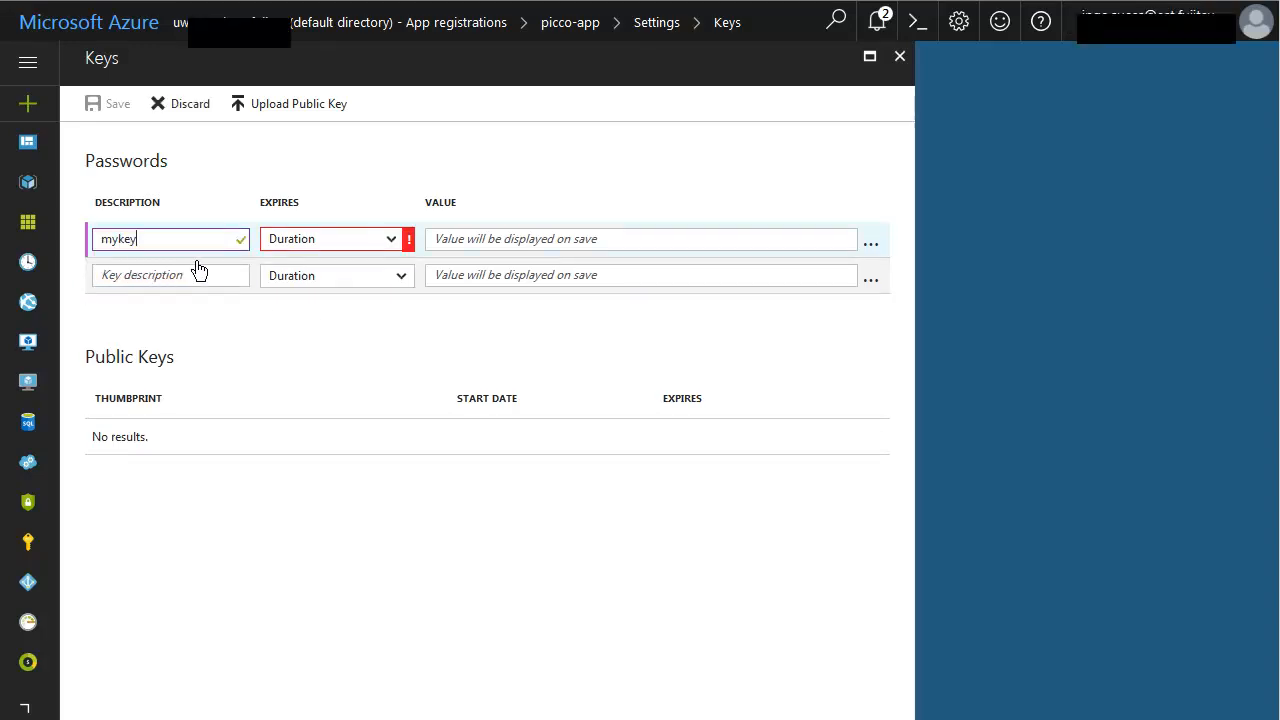
left_click(390, 243)
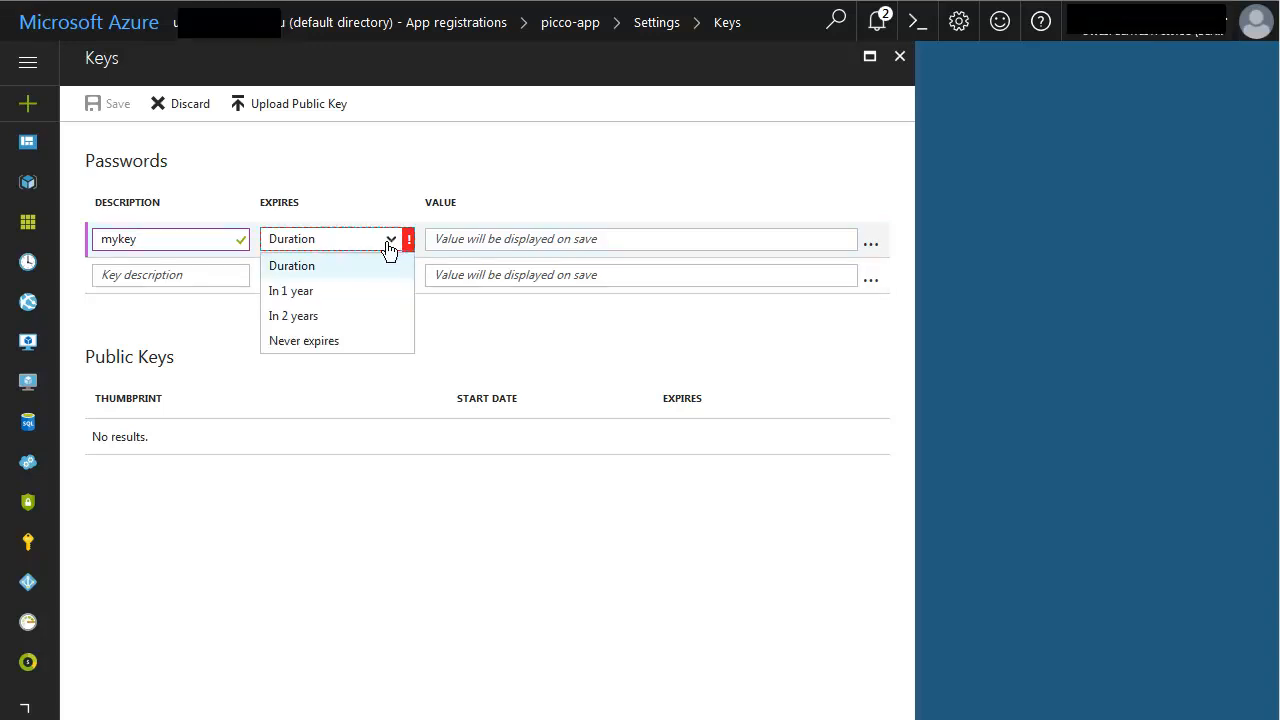
left_click(304, 293)
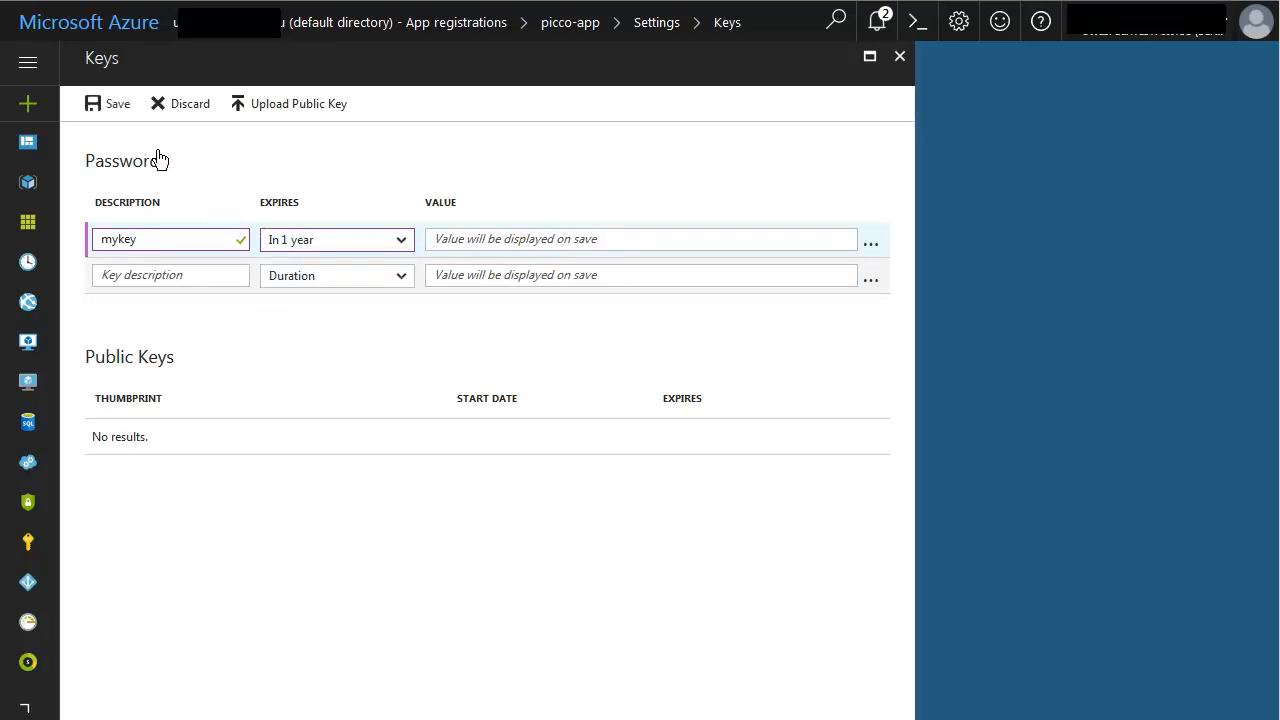
left_click(116, 108)
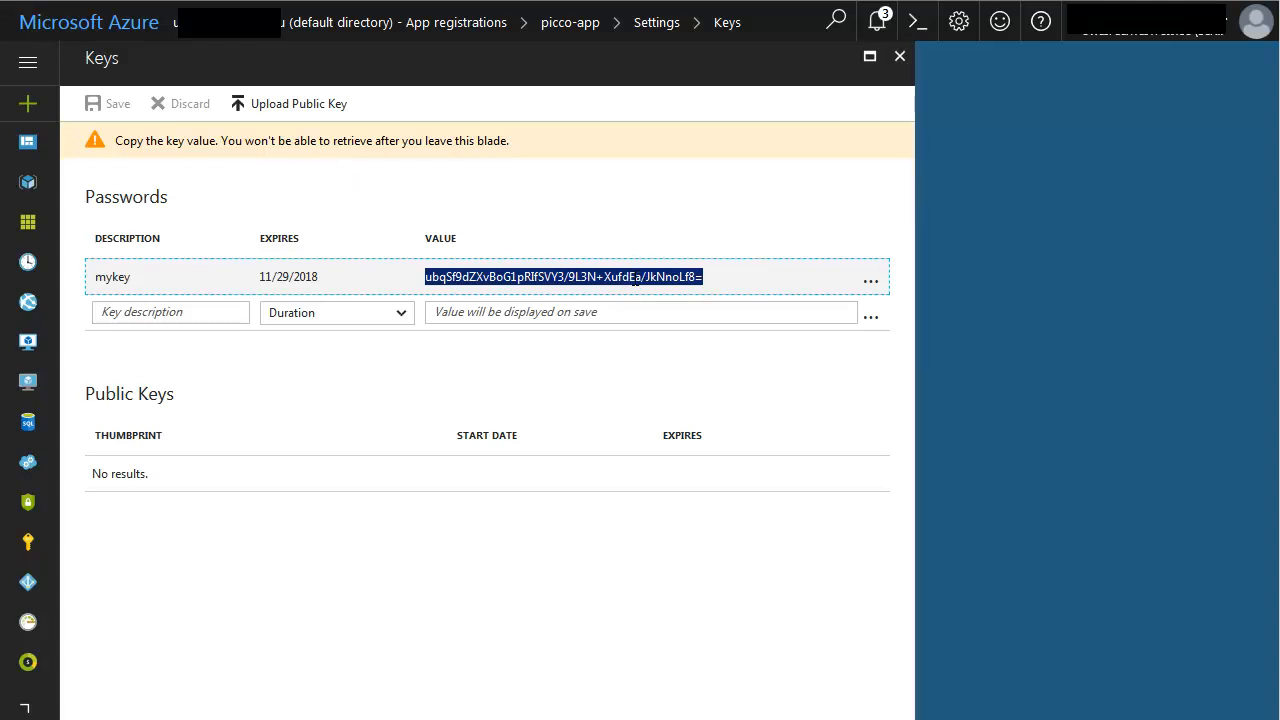
right_click(634, 280)
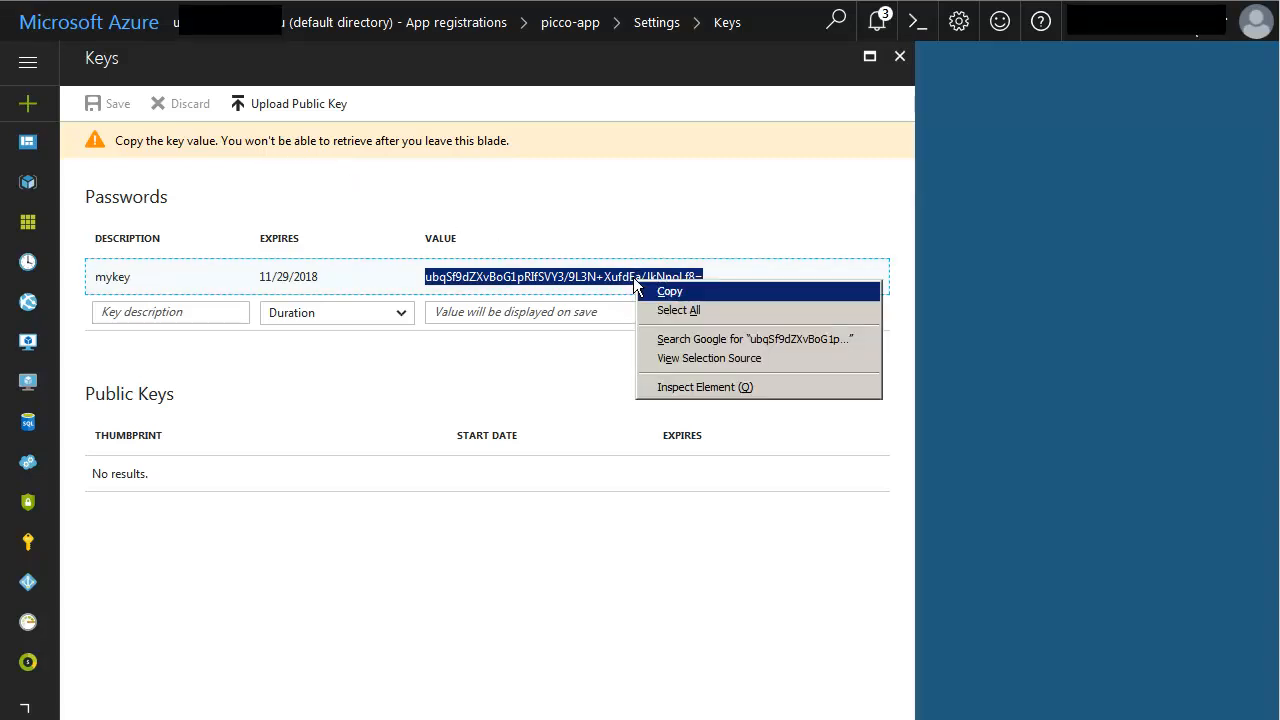
left_click(686, 296)
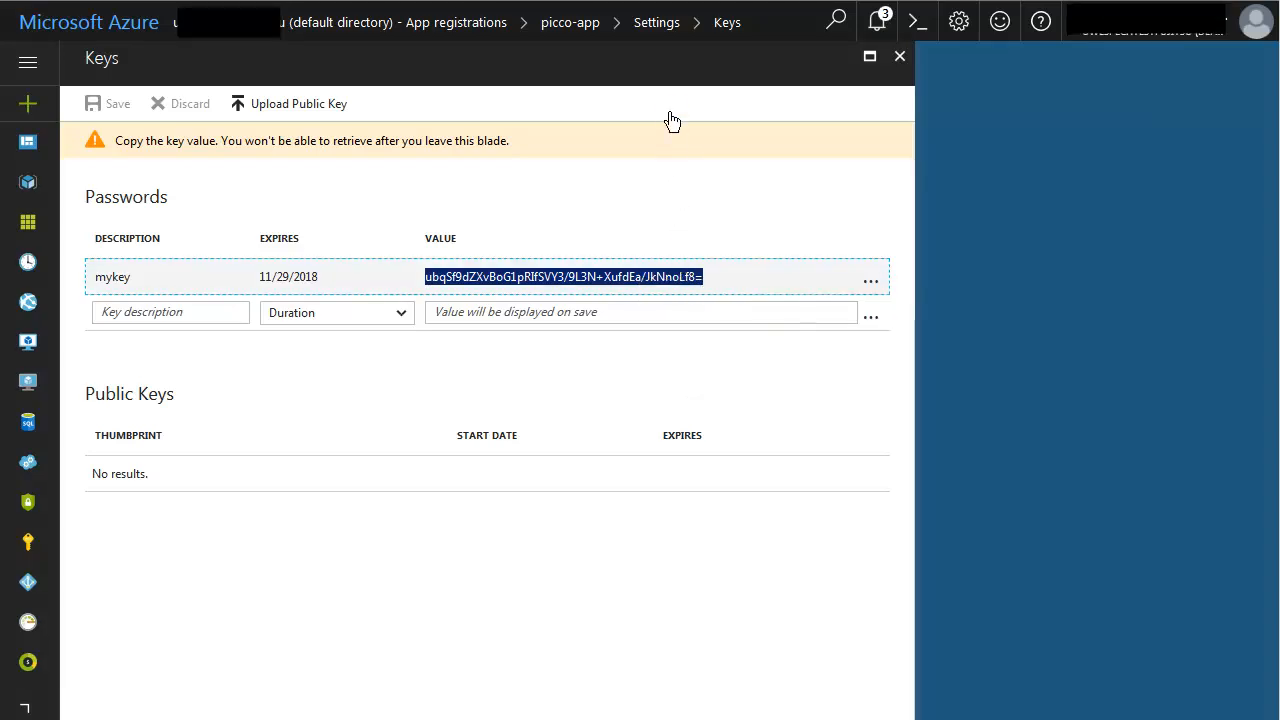
Add the Windows Azure Service Management API to picco-app's required permissions, with delegated access to Azure Service Management as organization users (preview).
left_click(661, 28)
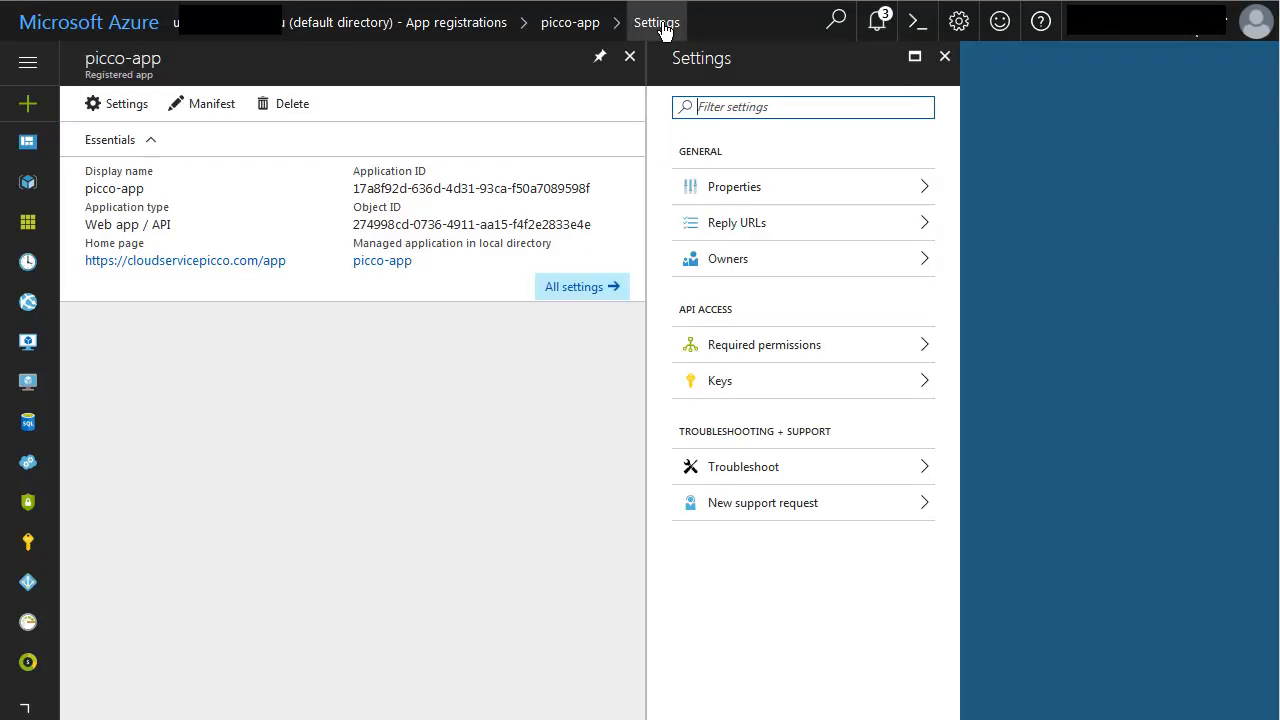
left_click(723, 346)
left_click(726, 350)
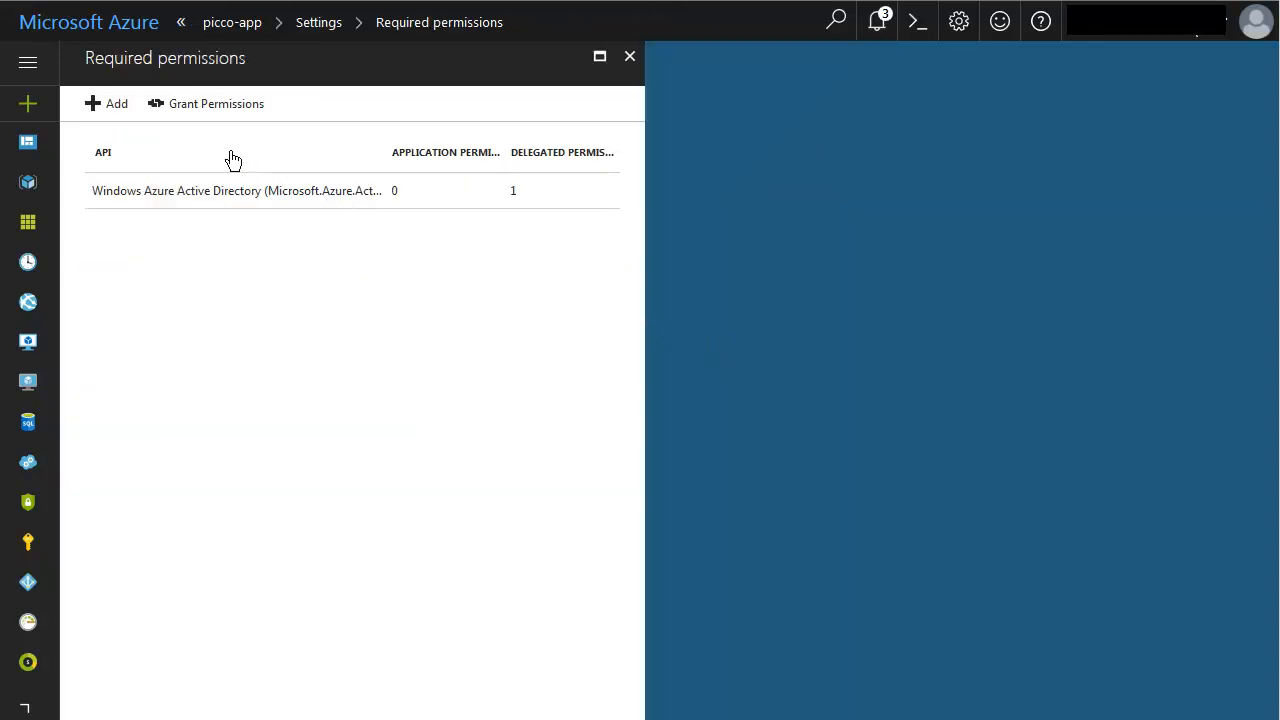
left_click(112, 105)
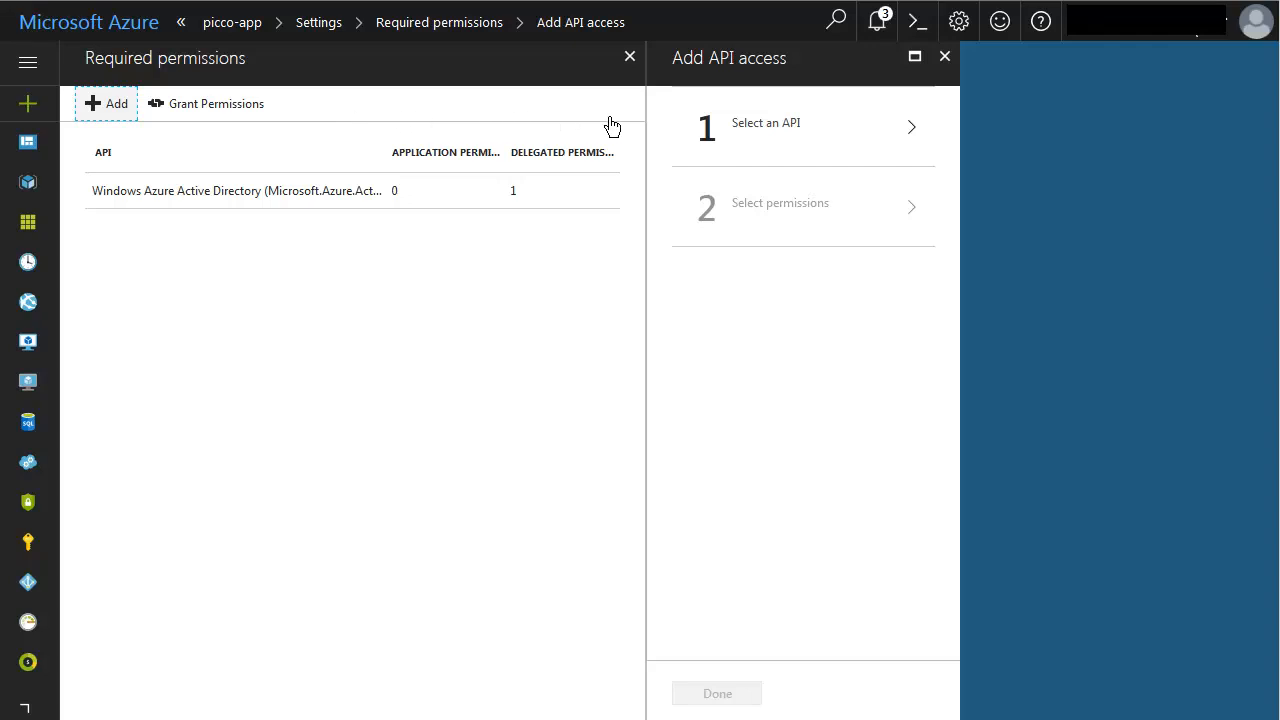
left_click(772, 127)
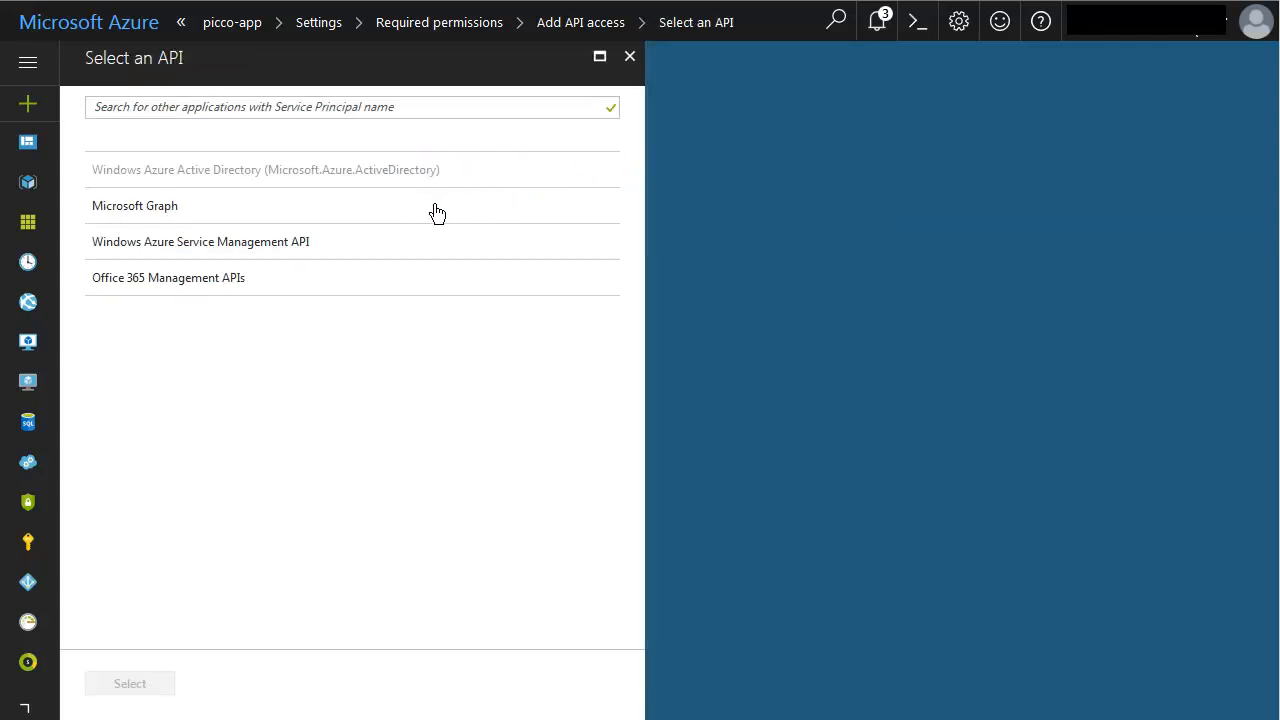
left_click(281, 244)
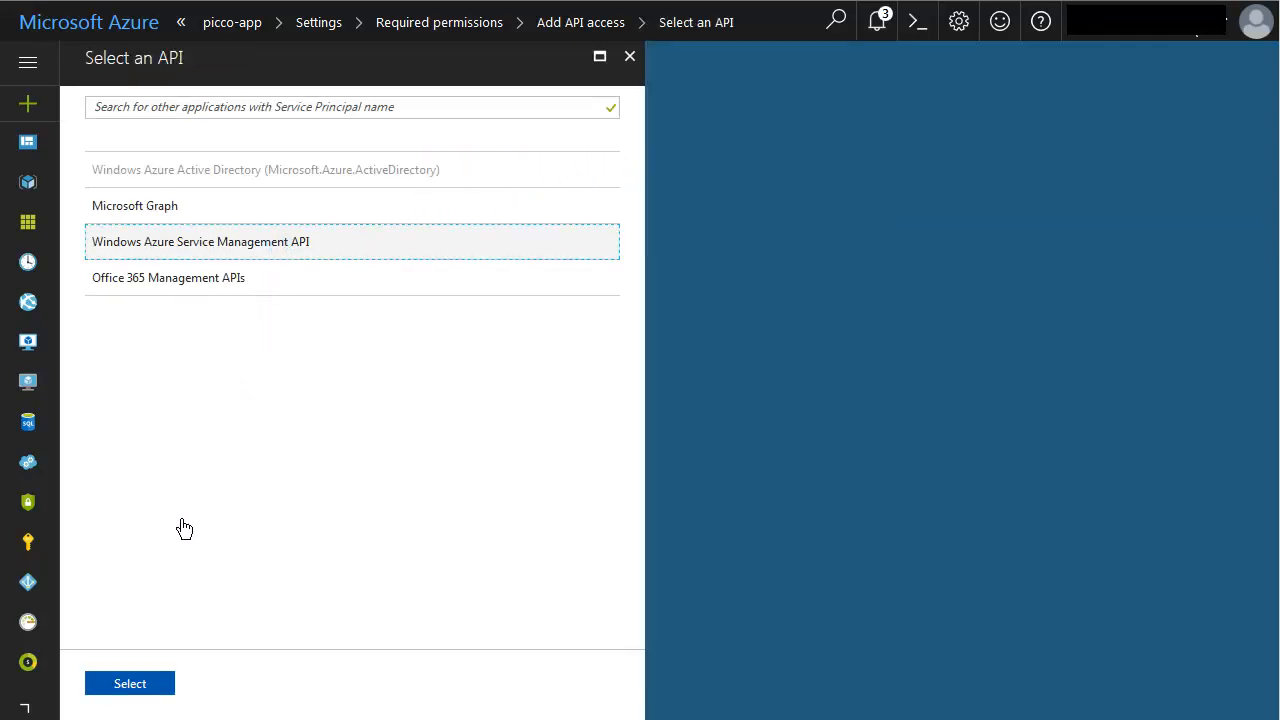
left_click(126, 684)
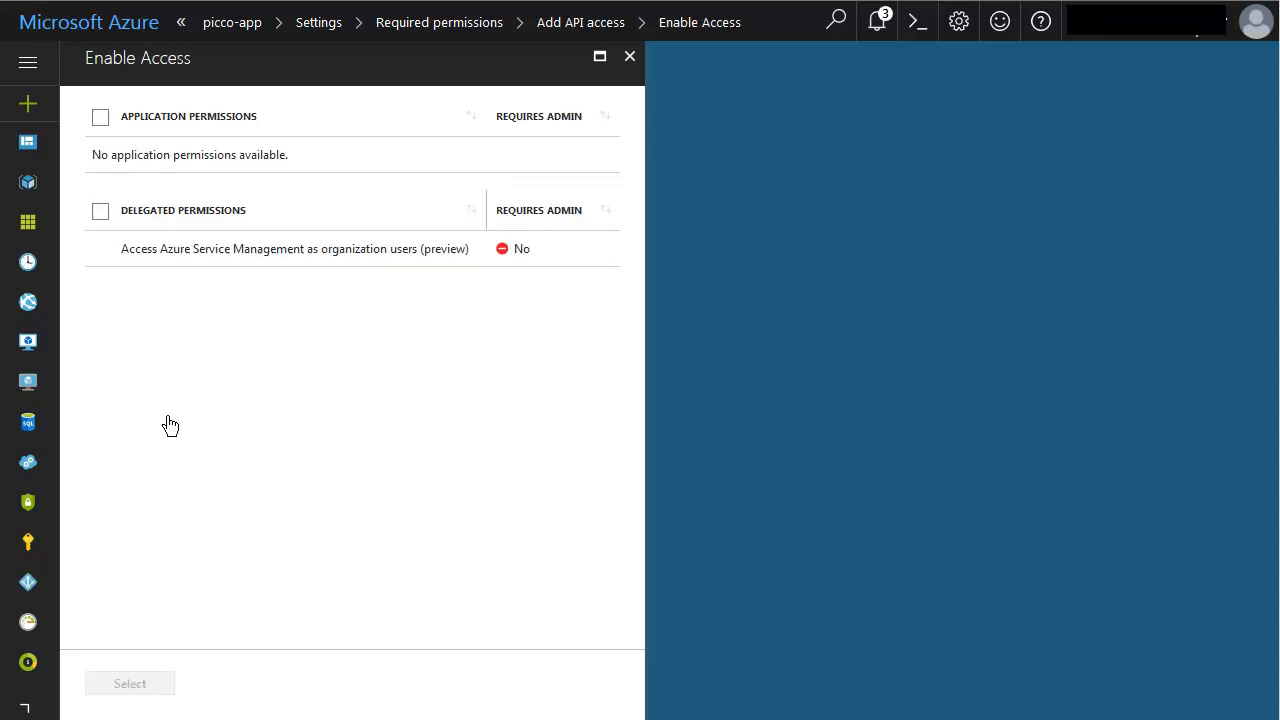
left_click(201, 212)
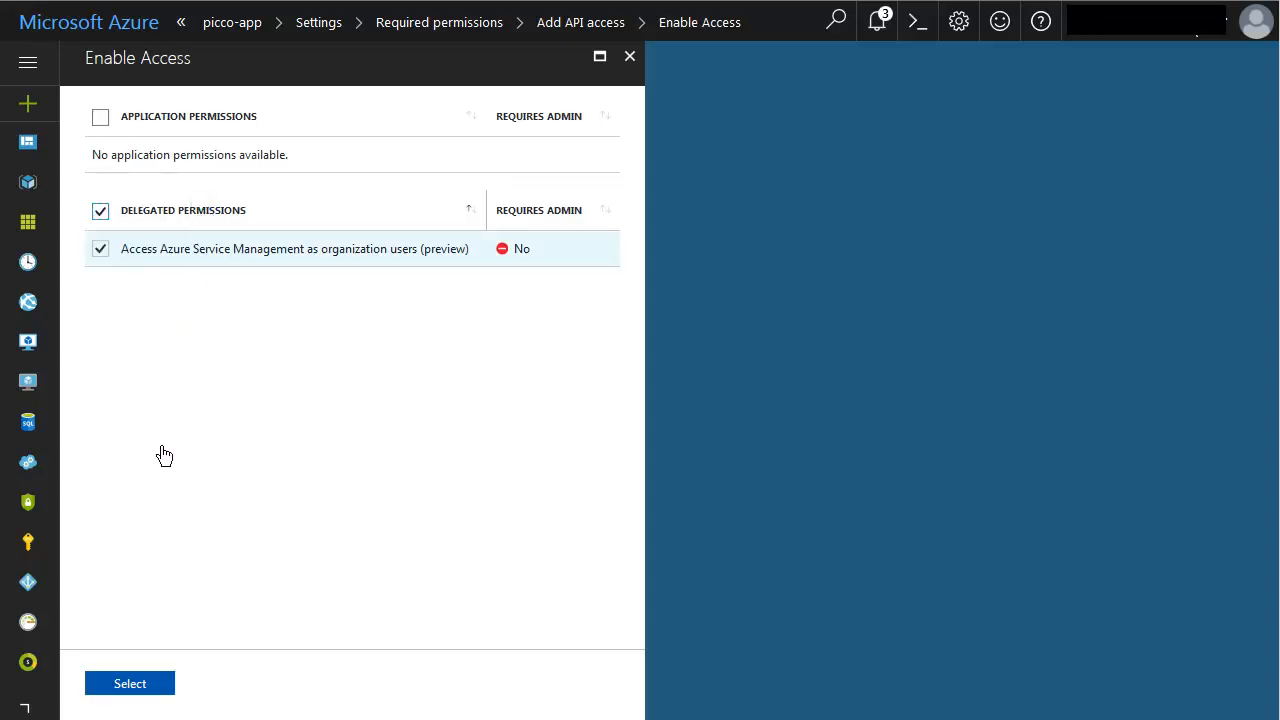
left_click(124, 688)
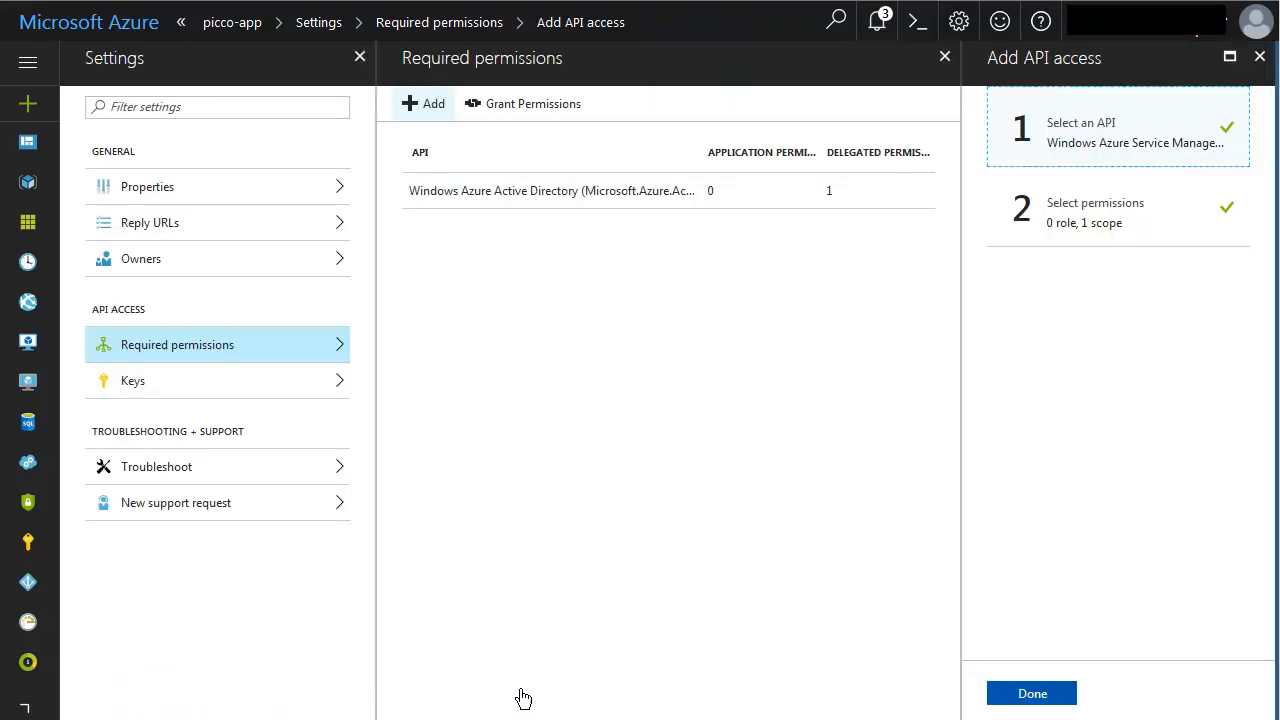
left_click(1035, 697)
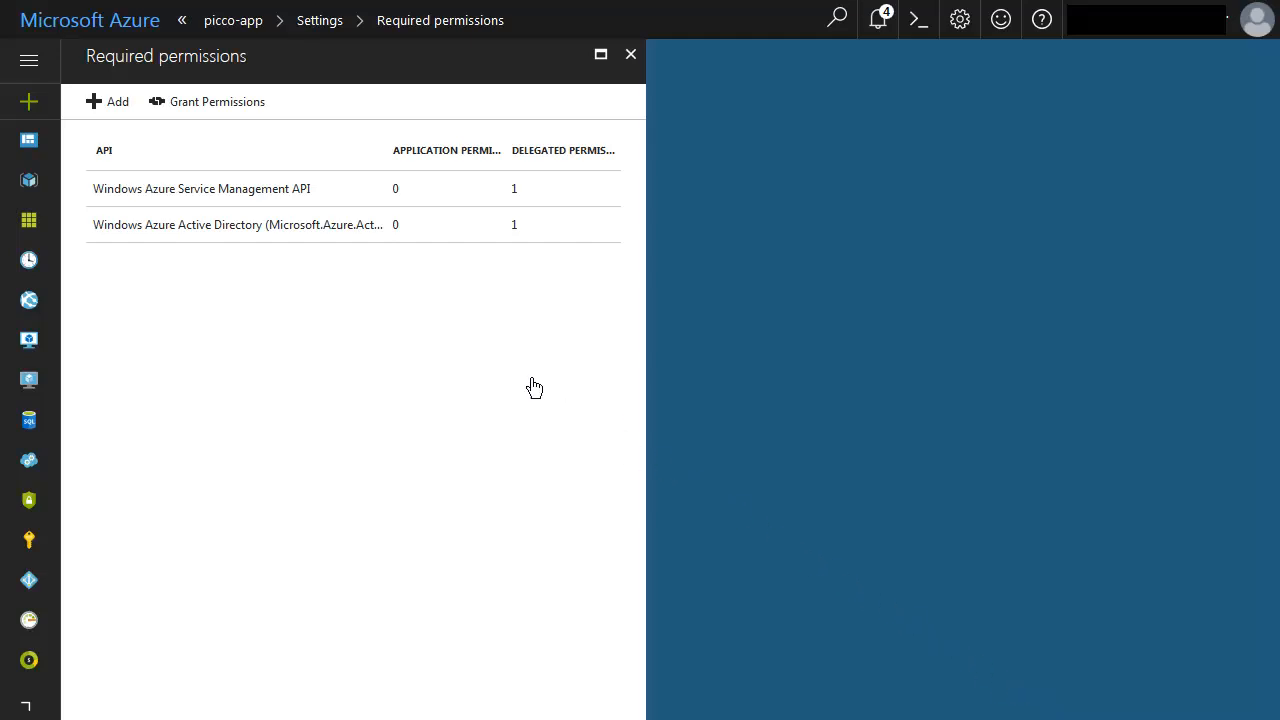
Open the properties of the Azure Active Directory to look up its Directory ID.
left_click(29, 63)
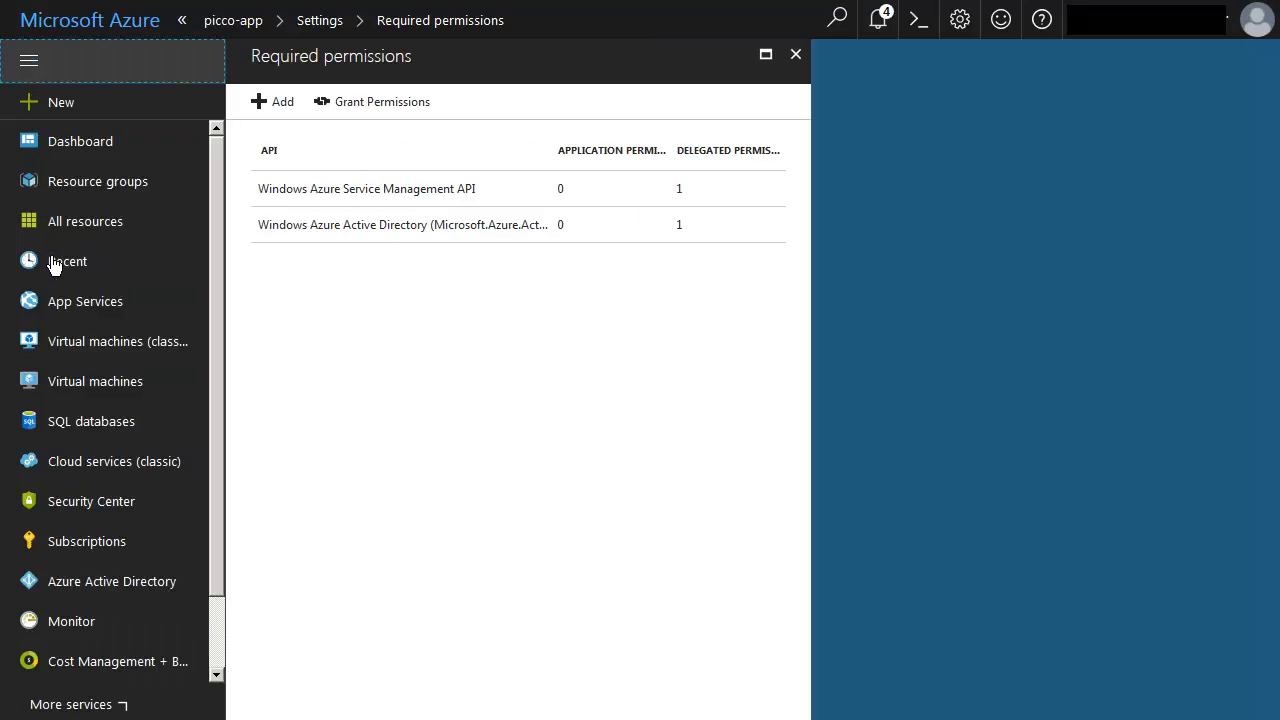
left_click(93, 588)
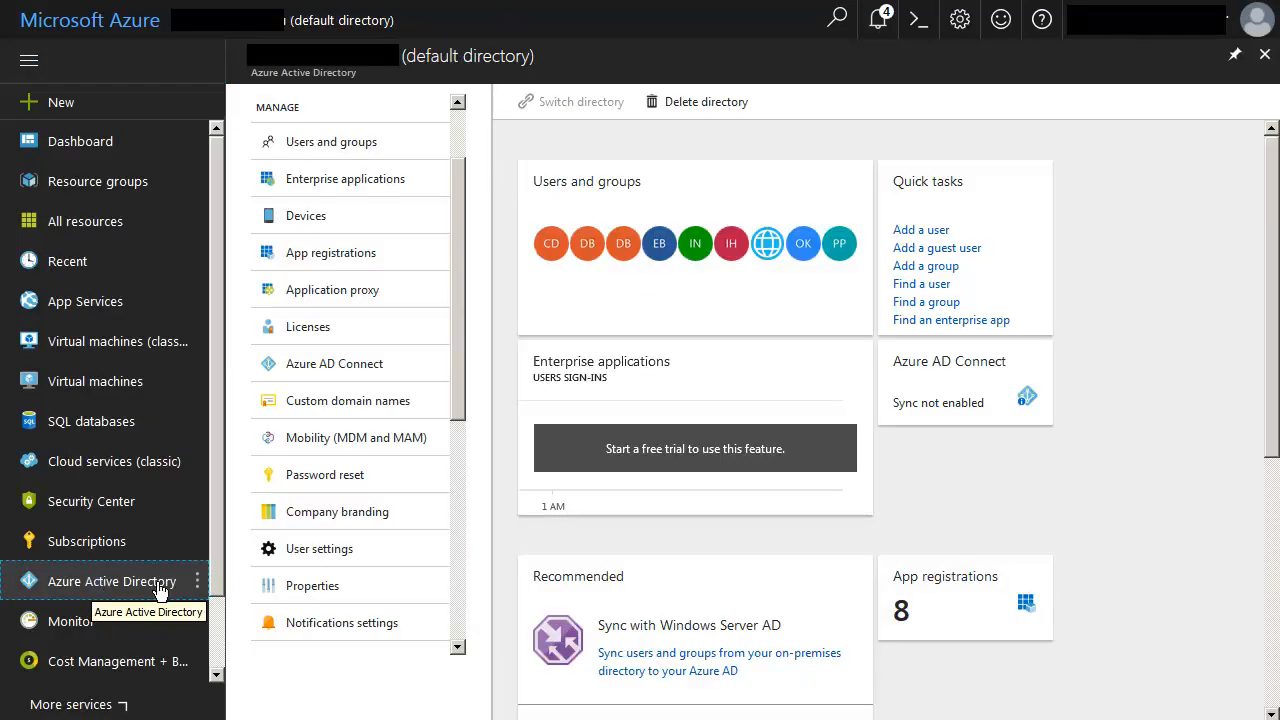
left_click(295, 590)
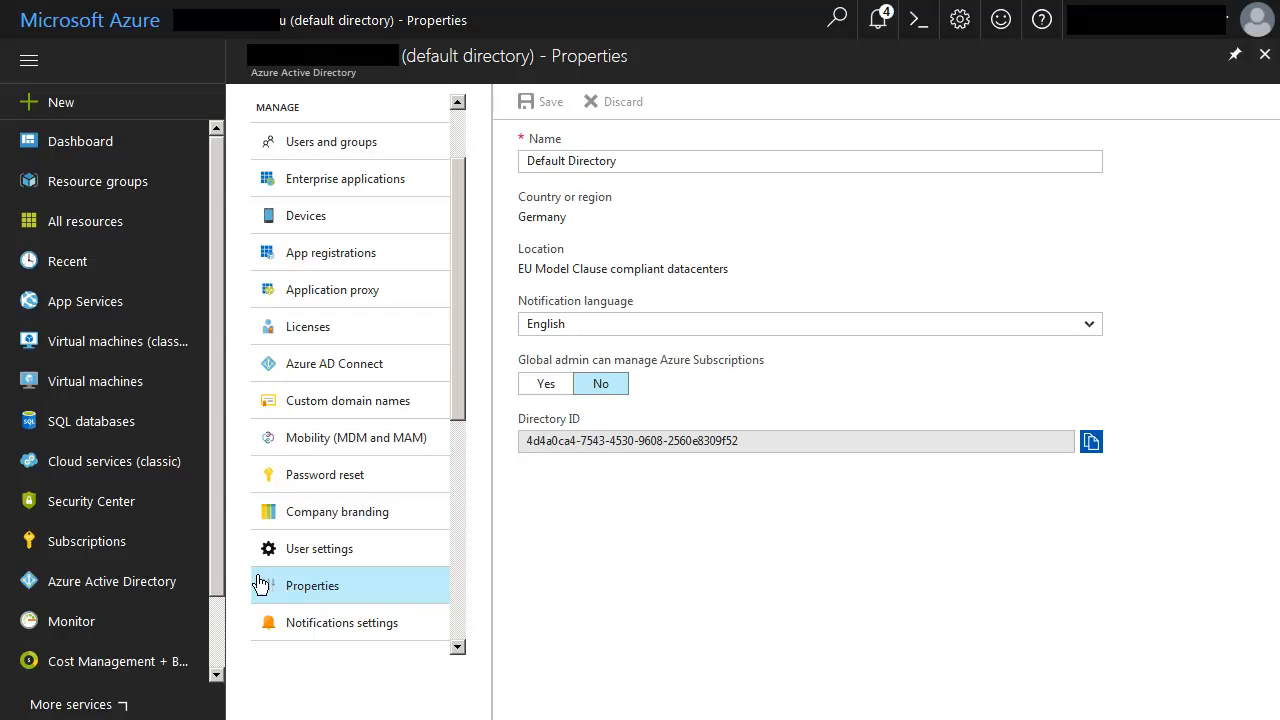
Open the access control (IAM) settings of the Pay-As-You-Go subscription.
left_click(95, 552)
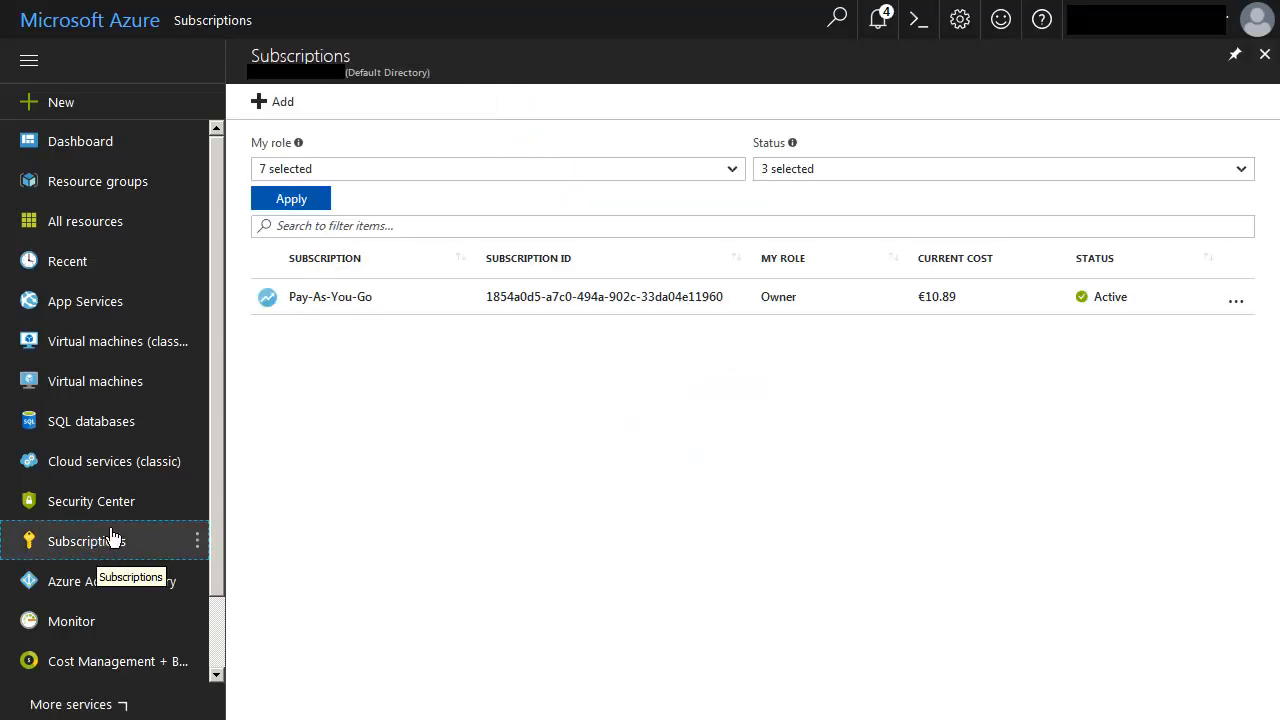
left_click(342, 301)
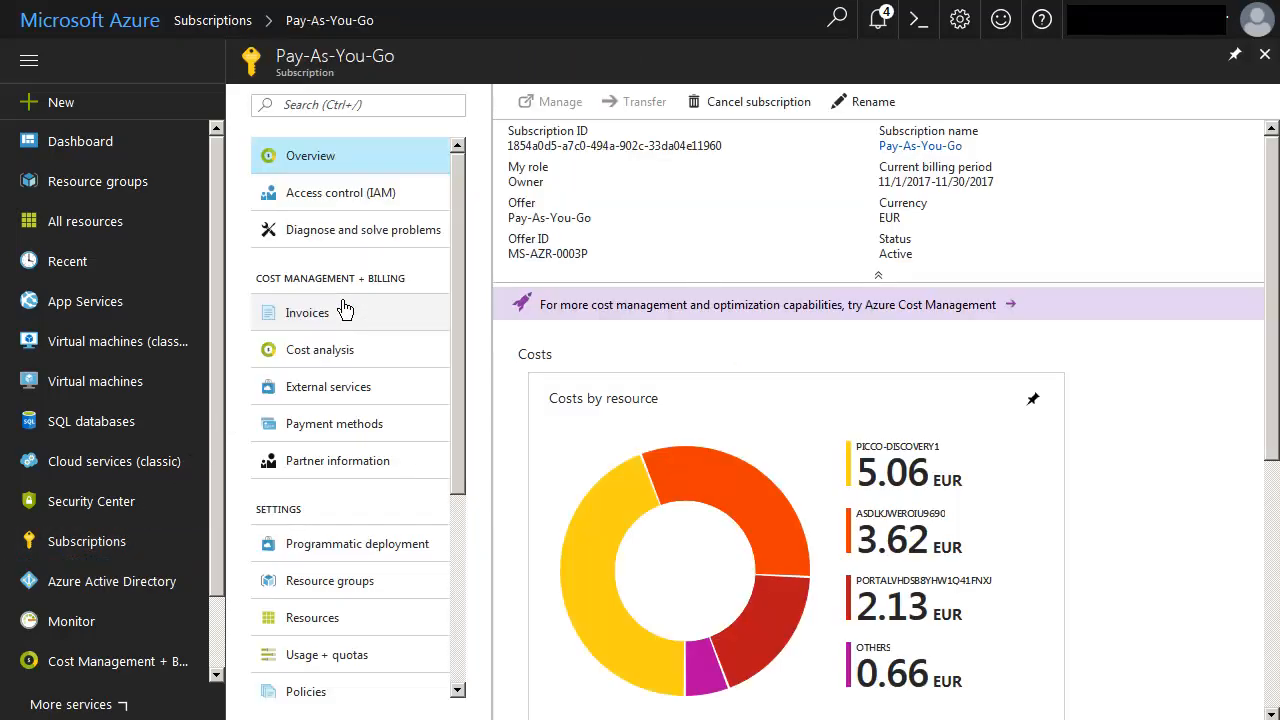
left_click(358, 200)
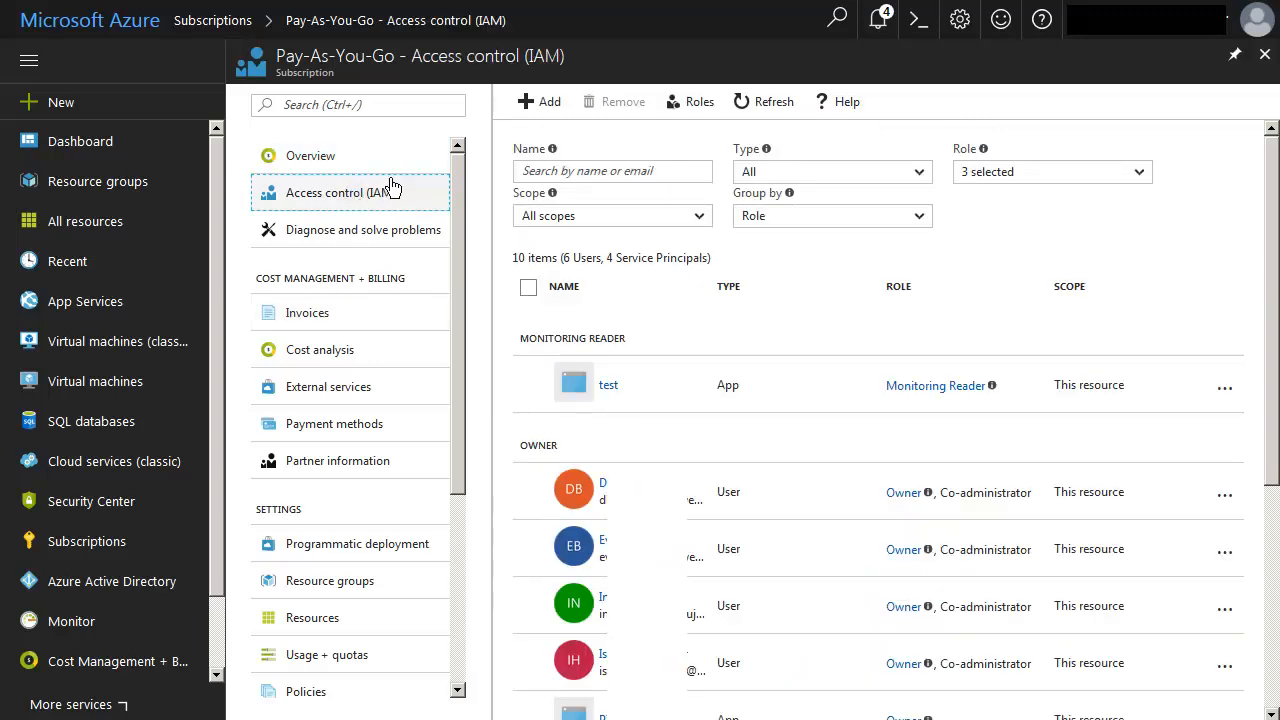
Assign the Reader role on the Pay-As-You-Go subscription to picco-app, save it and check the role assignment list.
left_click(550, 104)
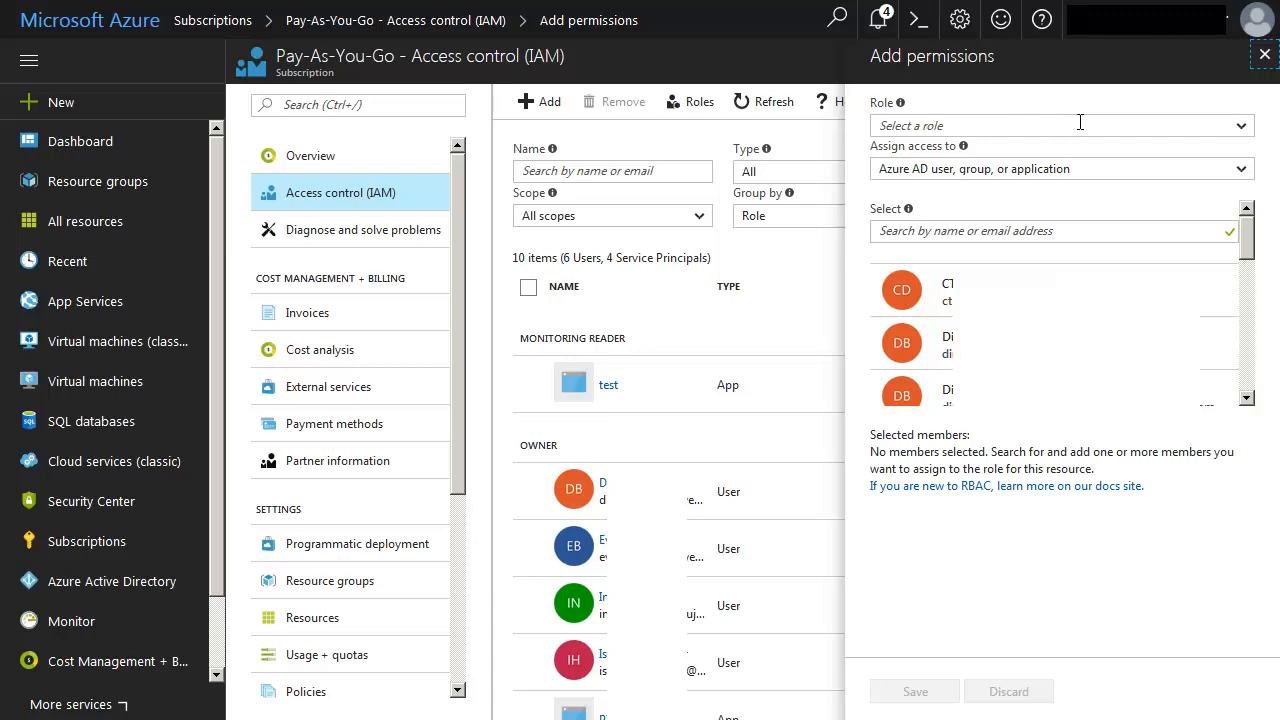
left_click(1241, 128)
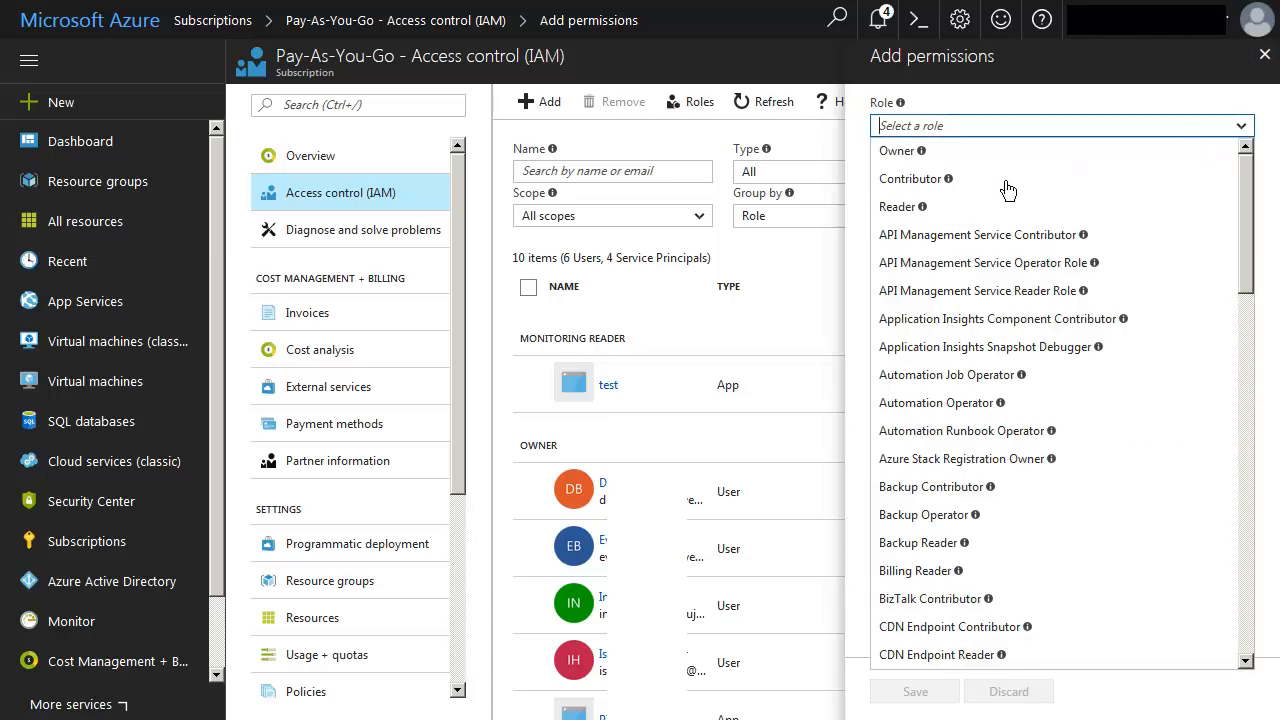
left_click(889, 210)
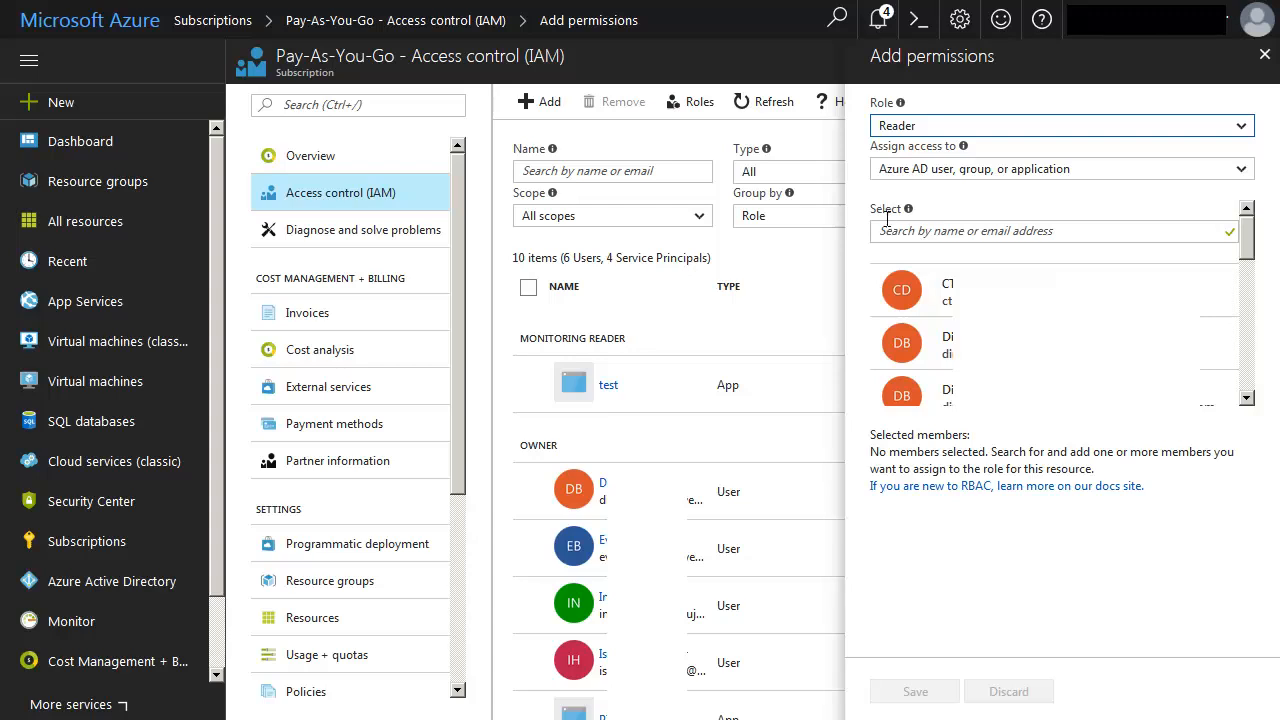
left_click(886, 228)
type("picc")
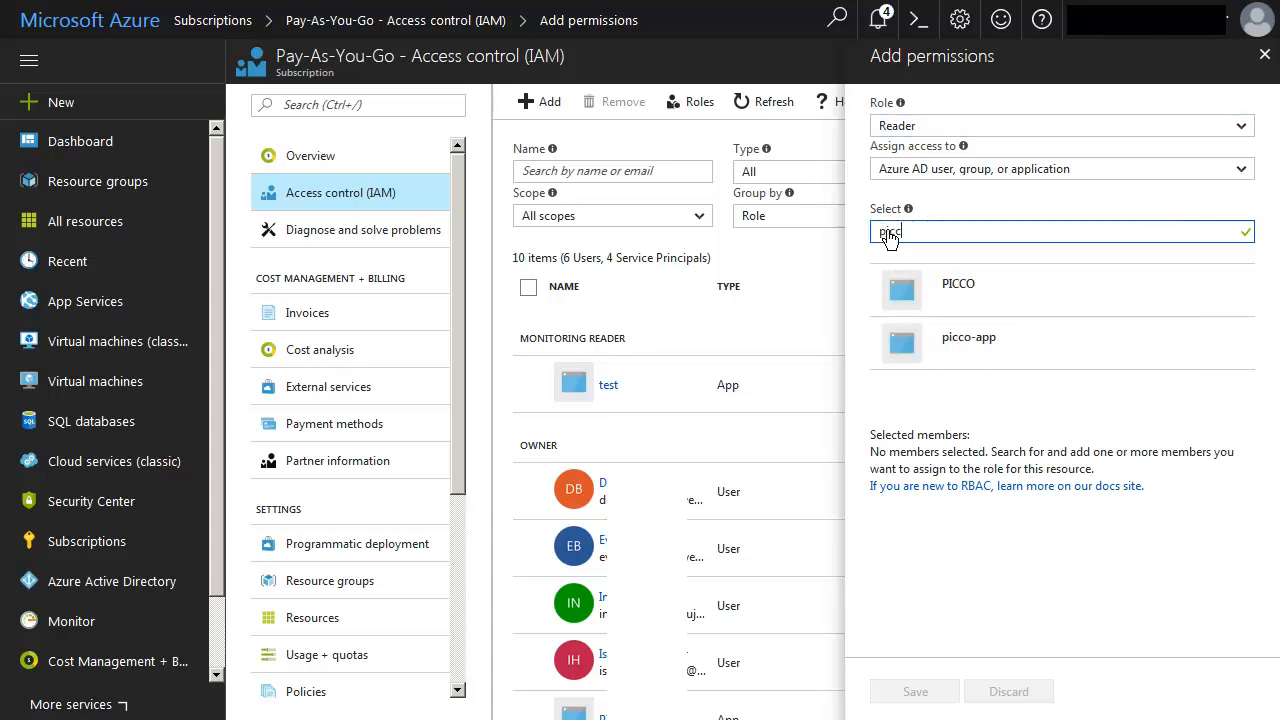
left_click(972, 340)
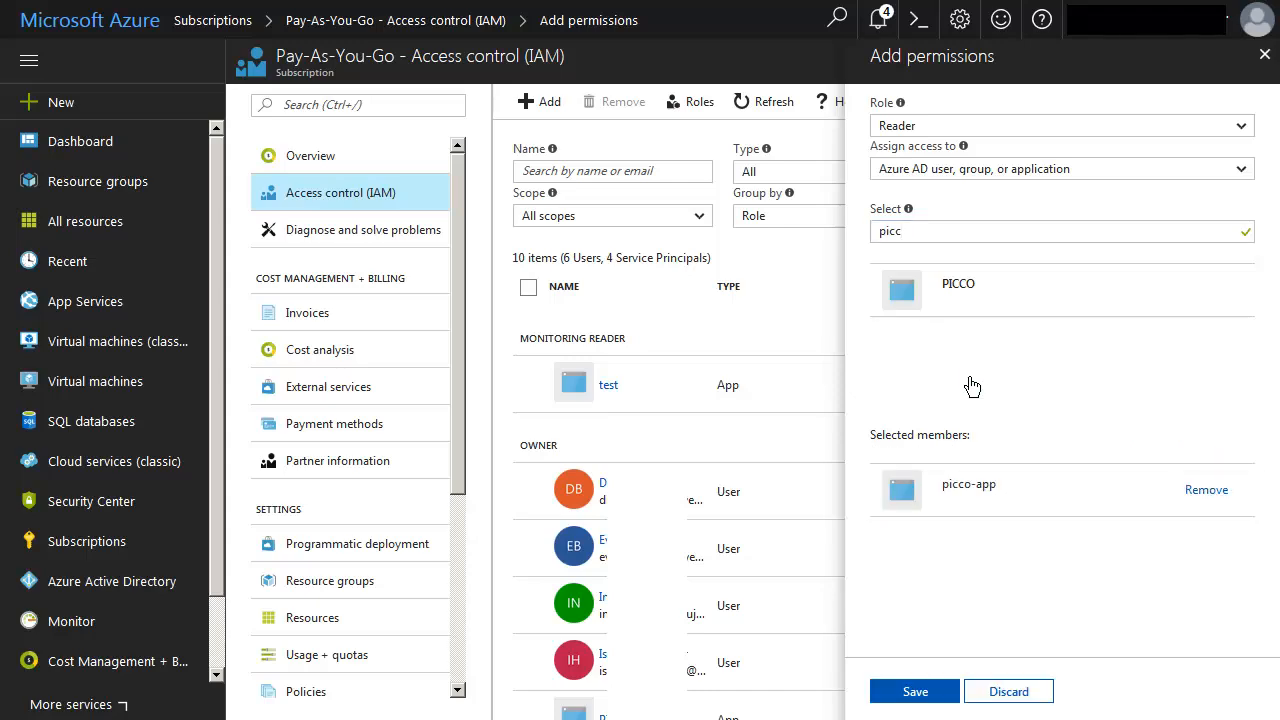
left_click(908, 690)
scroll(926, 291, "down", 1)
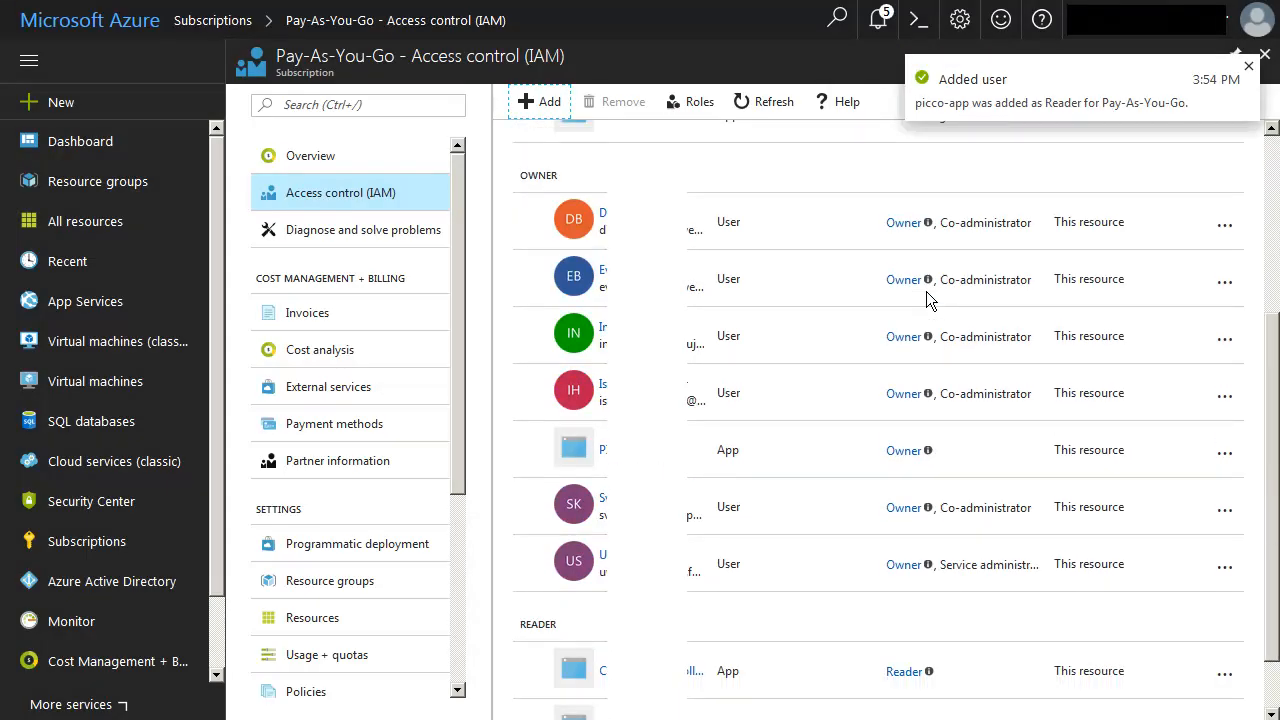
scroll(926, 291, "down", 3)
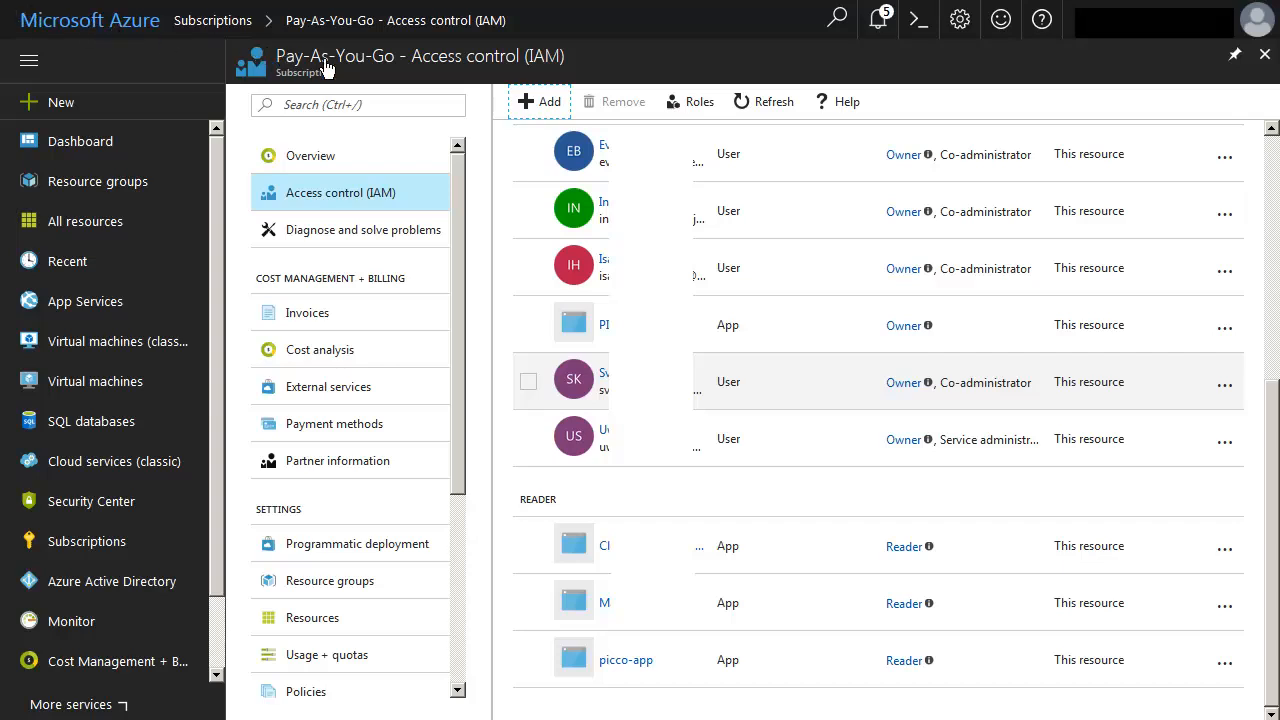
Assign the Monitoring Reader role on the Pay-As-You-Go subscription to picco-app and save the permission.
left_click(545, 101)
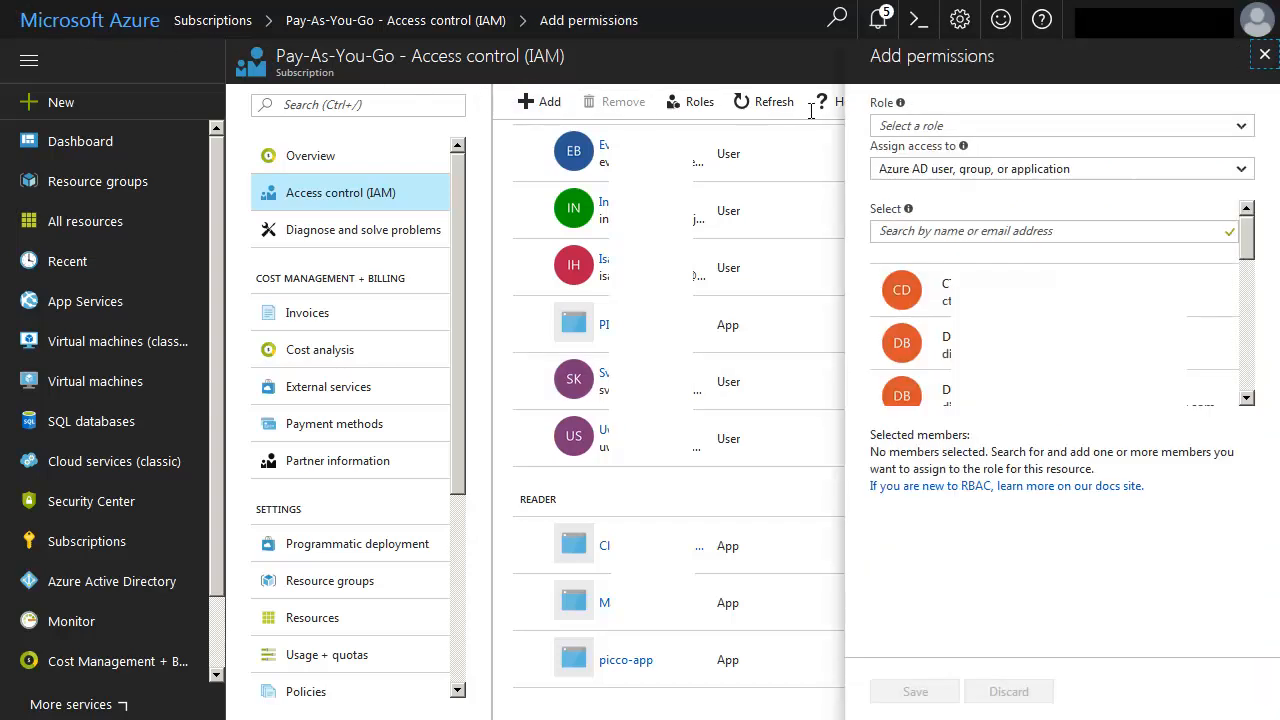
left_click(1241, 125)
left_click_drag(1246, 170, 1246, 450)
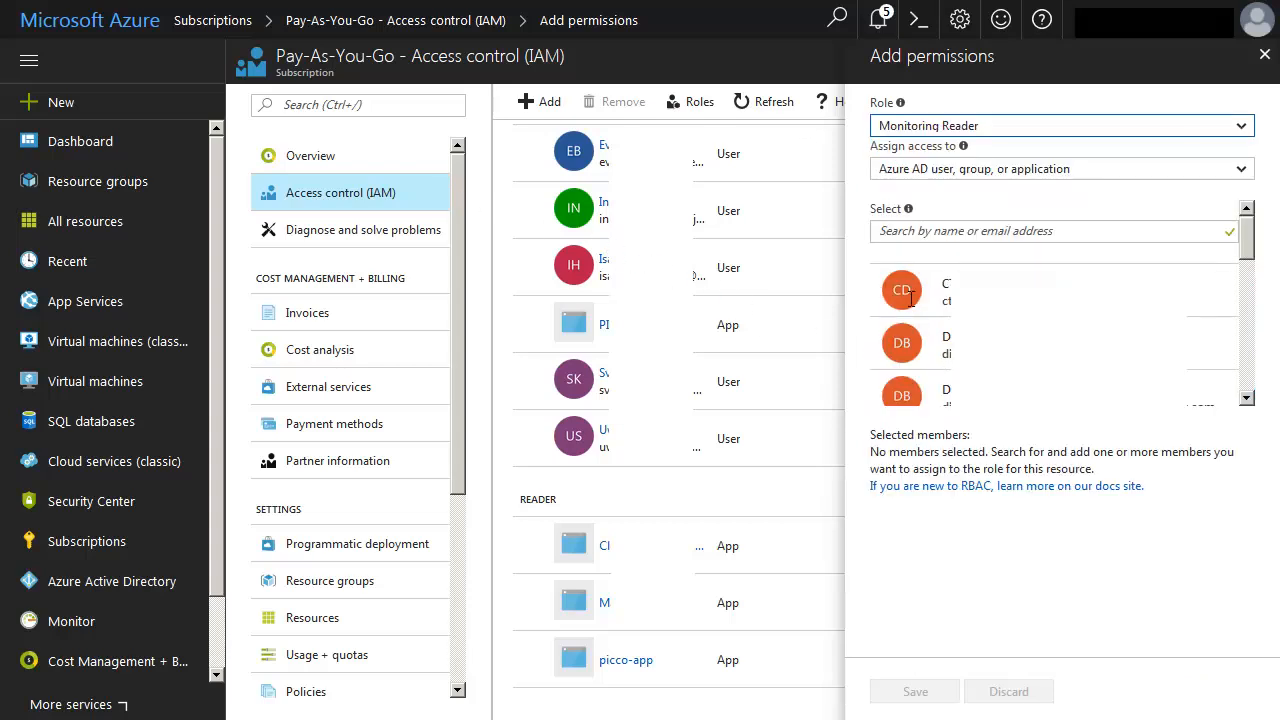
left_click(877, 230)
type("picco")
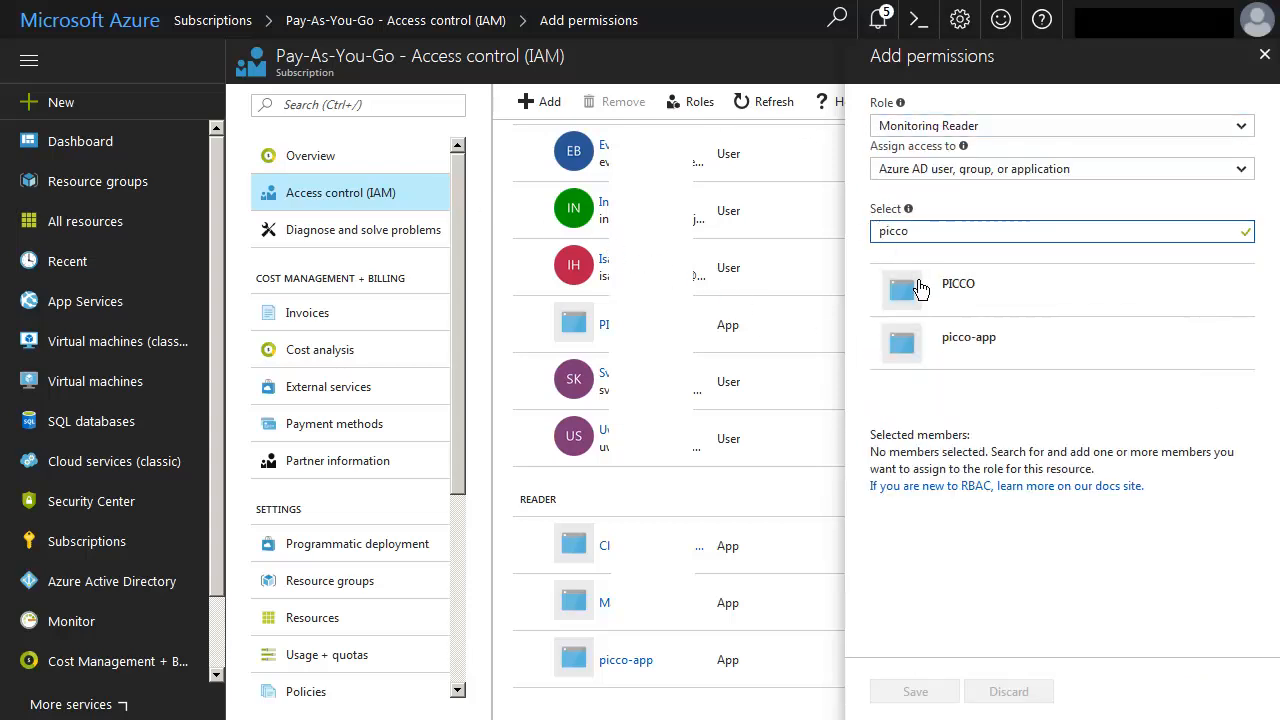
left_click(966, 343)
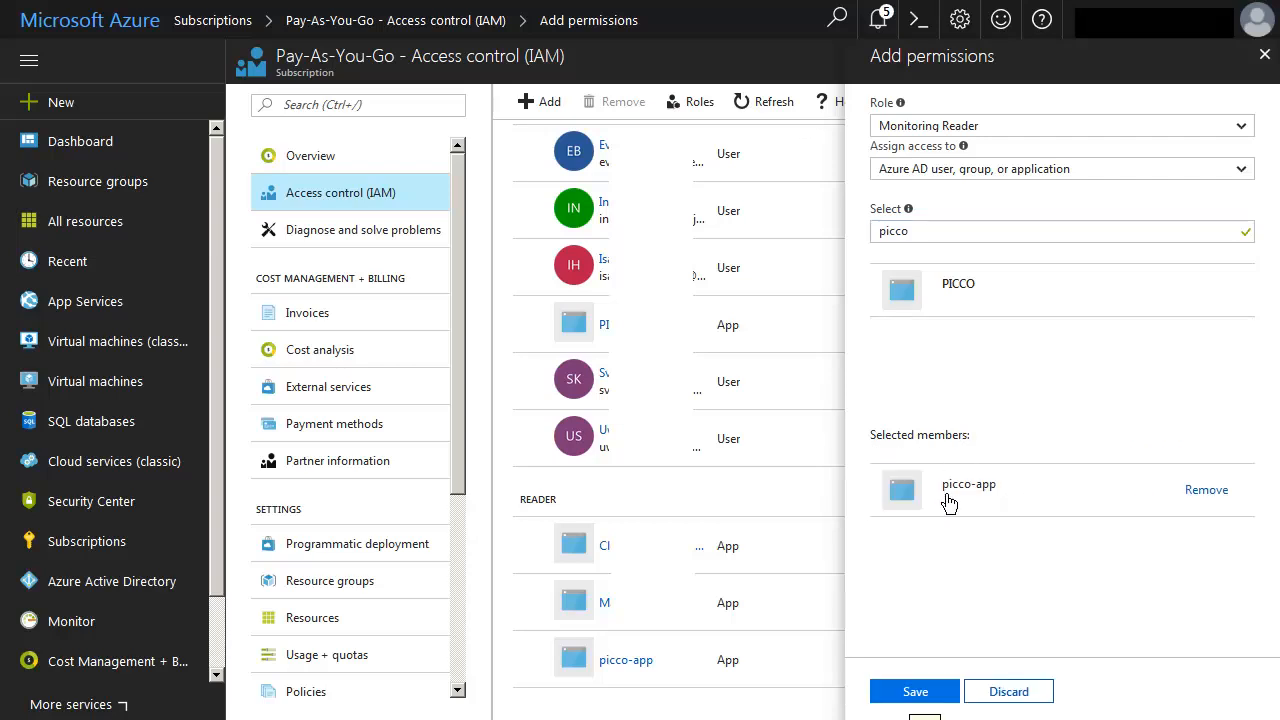
left_click(912, 697)
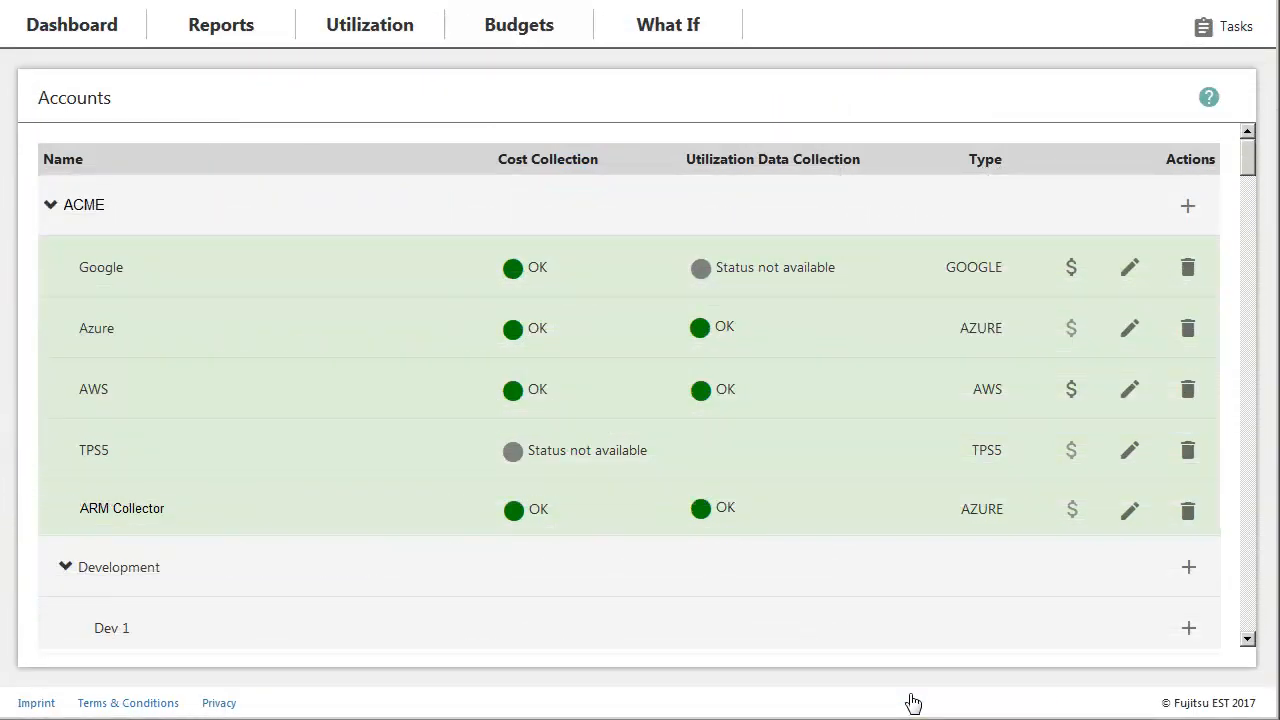
On the Fujitsu Accounts page, start a new account under ACME named MyAzureAccount, with type Microsoft Azure and currency Euro (€).
left_click(1188, 206)
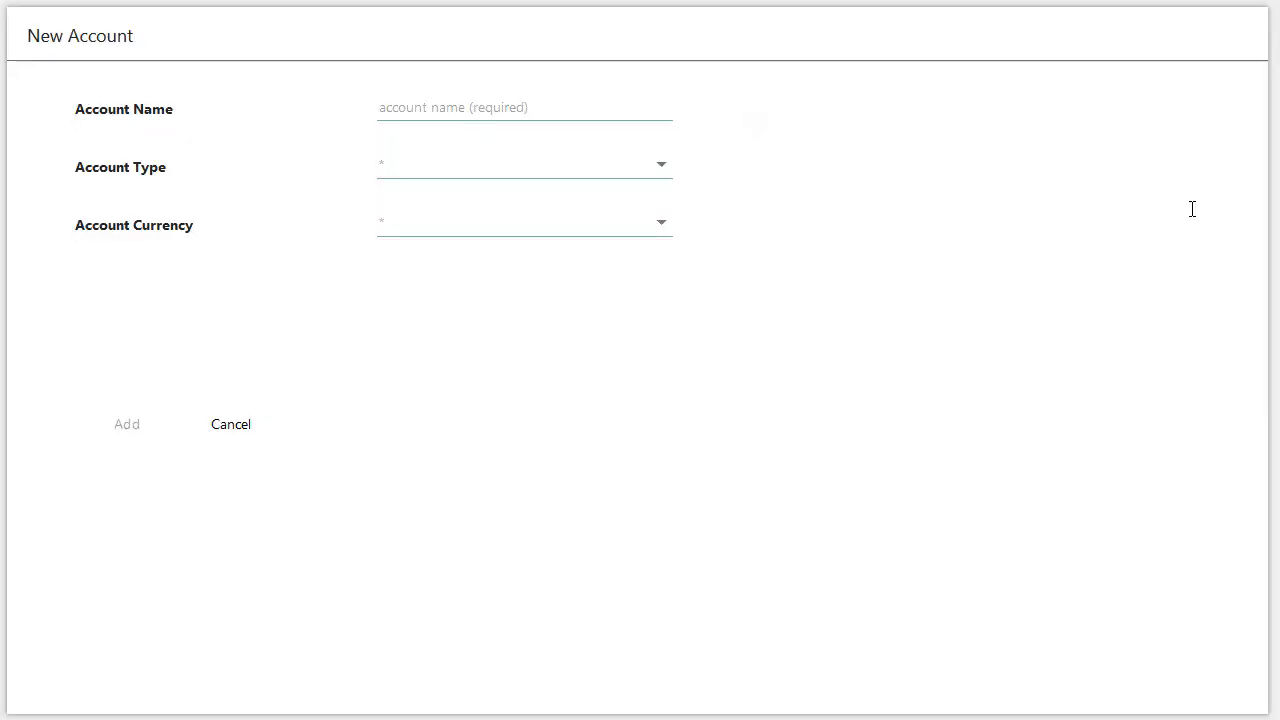
left_click(382, 108)
type("MyAzureAccount")
left_click(664, 166)
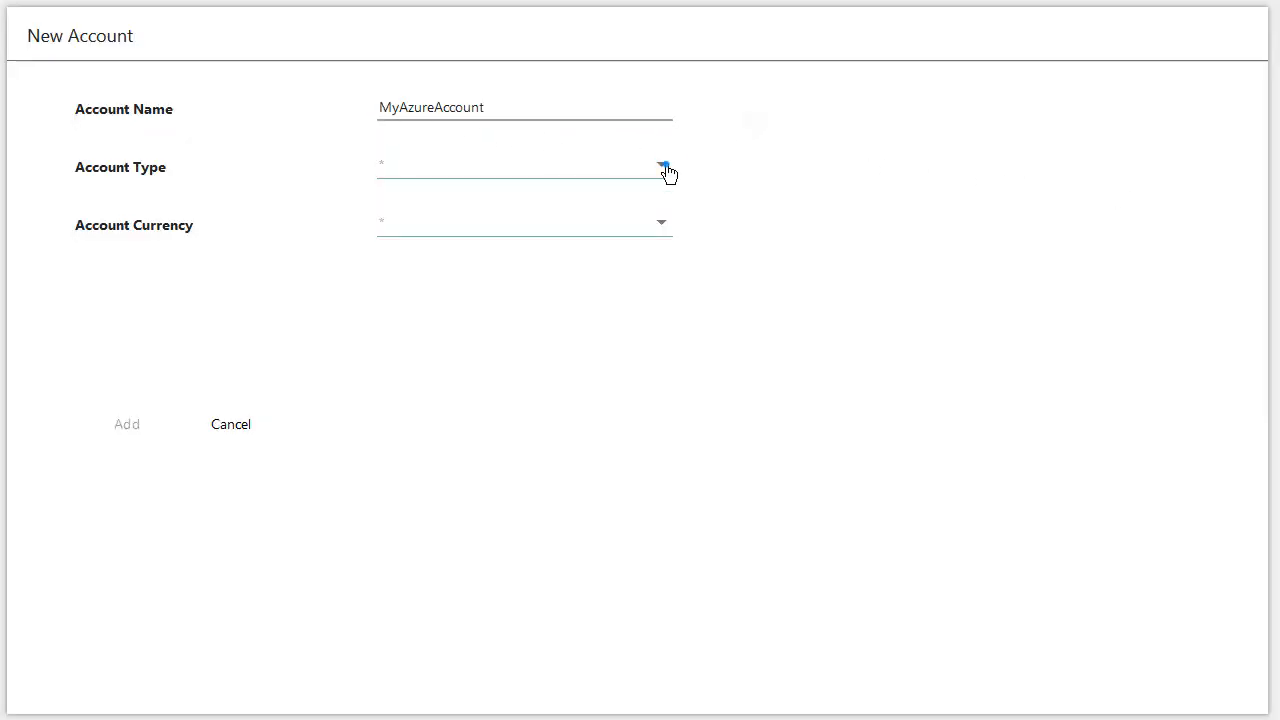
left_click(474, 270)
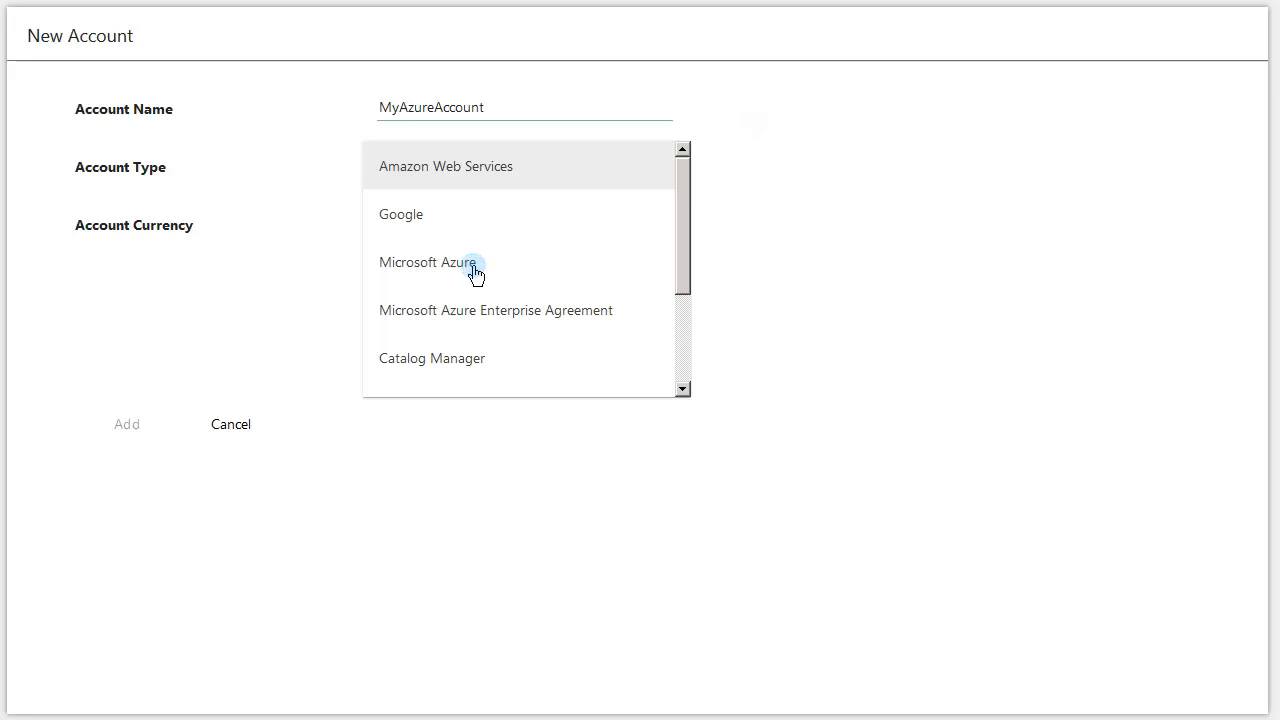
left_click(663, 226)
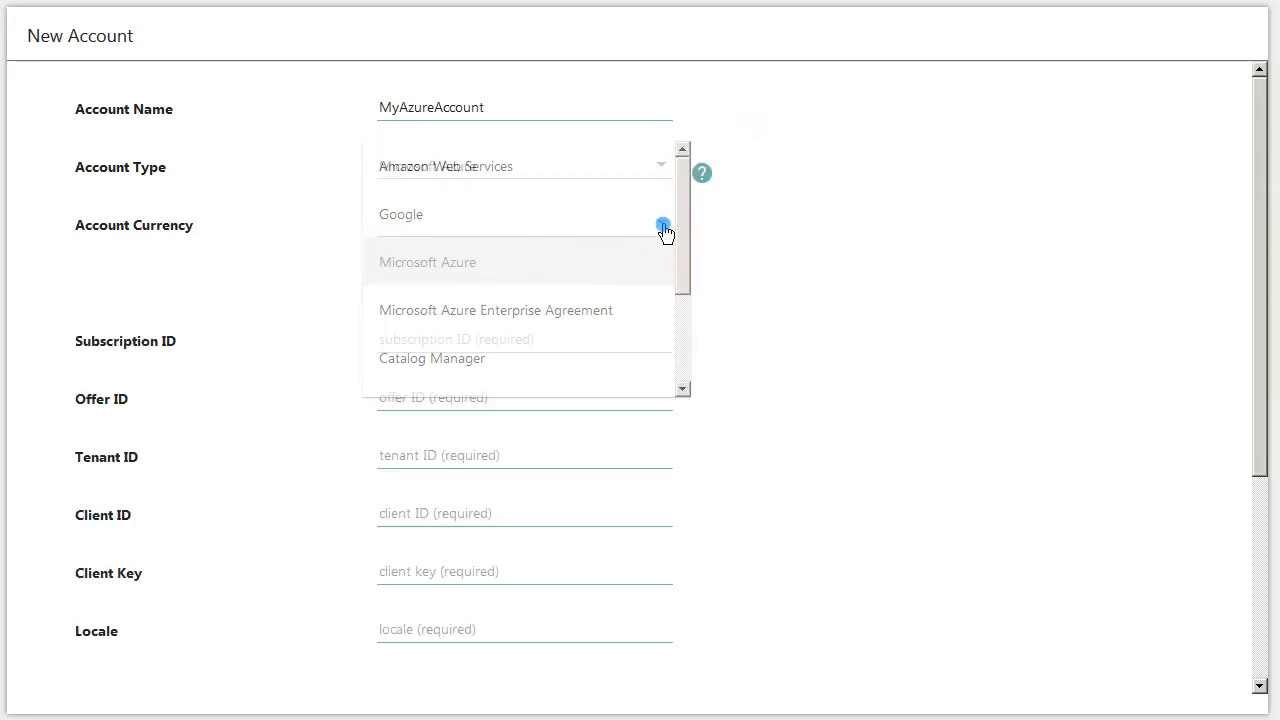
left_click(387, 230)
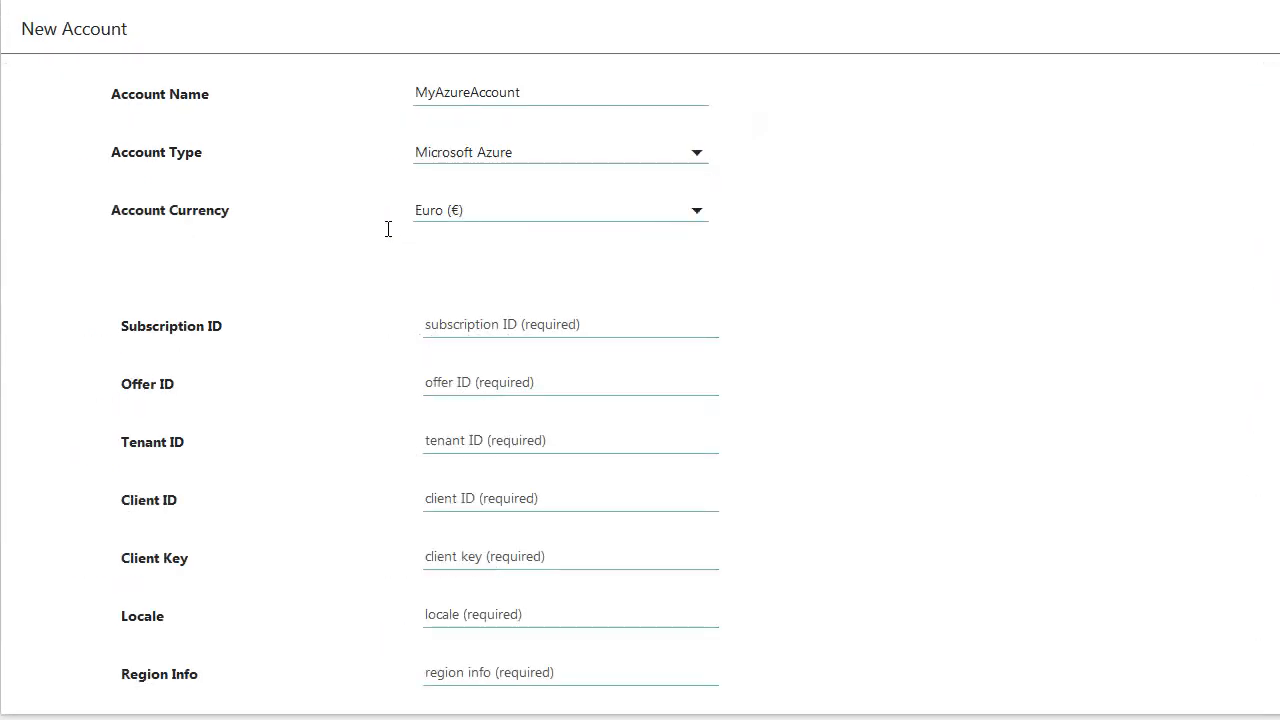
Fill in the new account's subscription ID, the offer ID MS-AZR-0003P and the tenant ID.
left_click(440, 318)
key("ctrl+v")
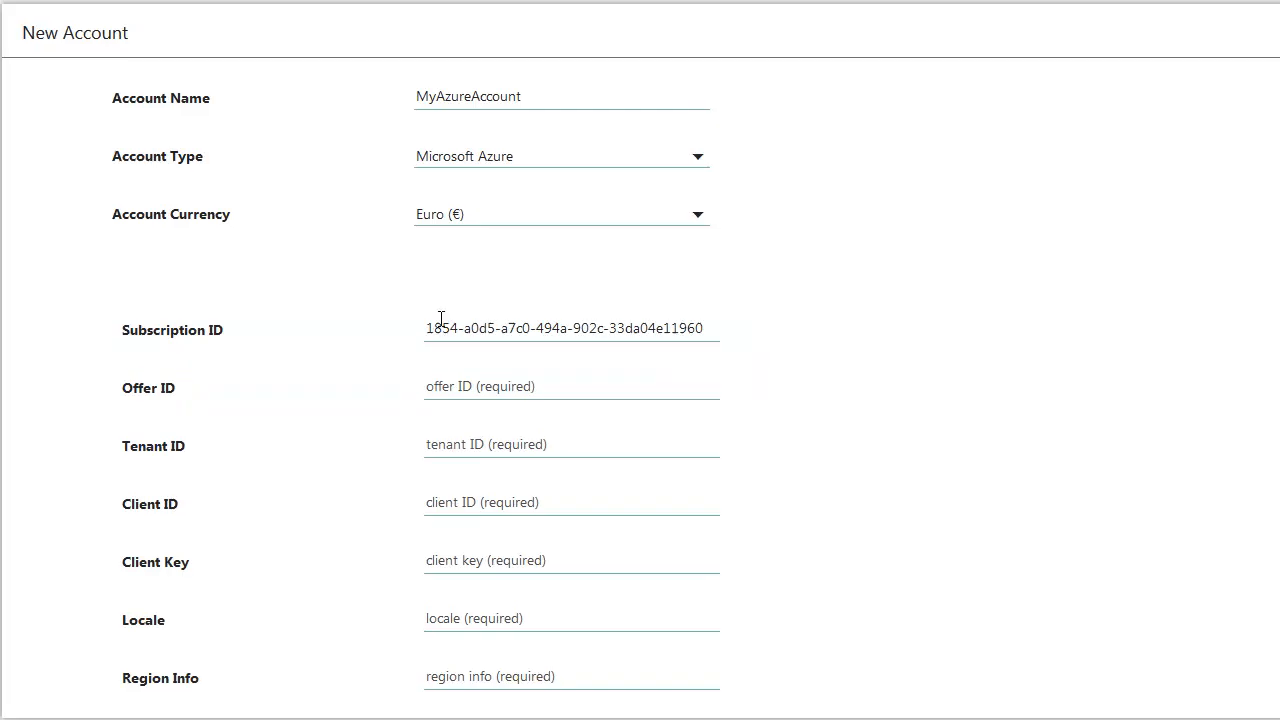
left_click(430, 383)
type("MS-AZR-0003P")
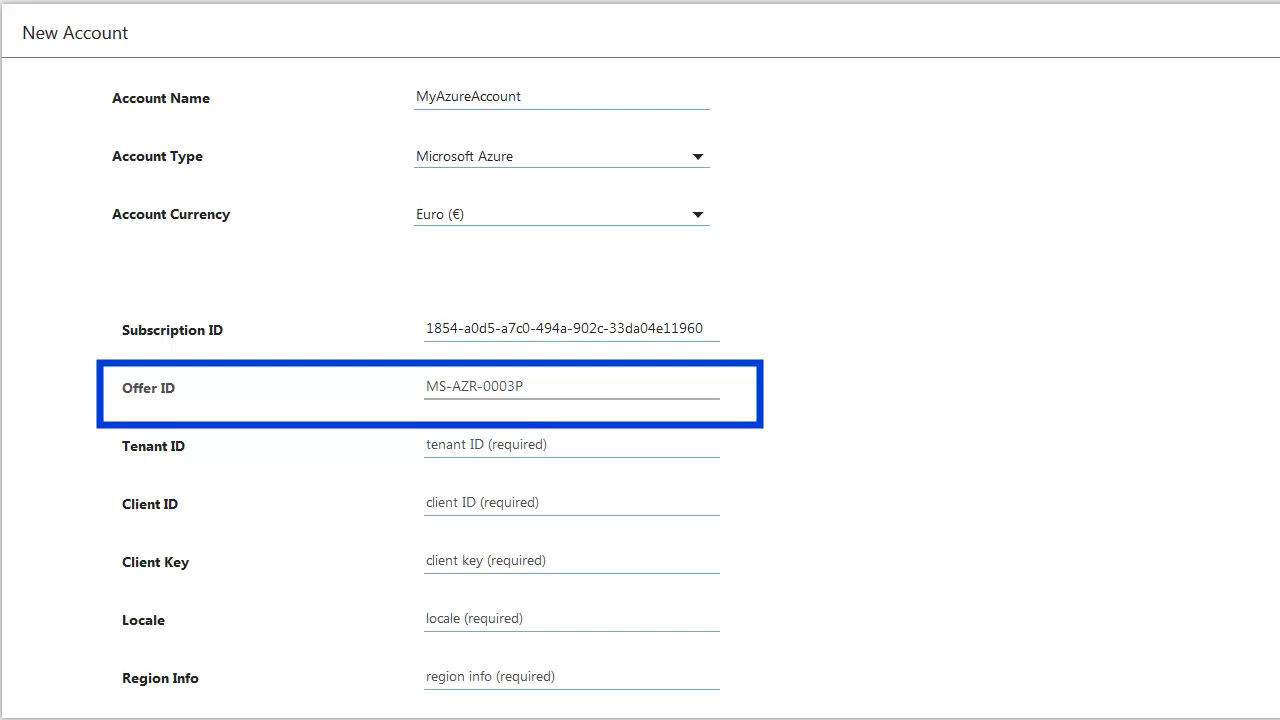
left_click(430, 442)
key("ctrl+v")
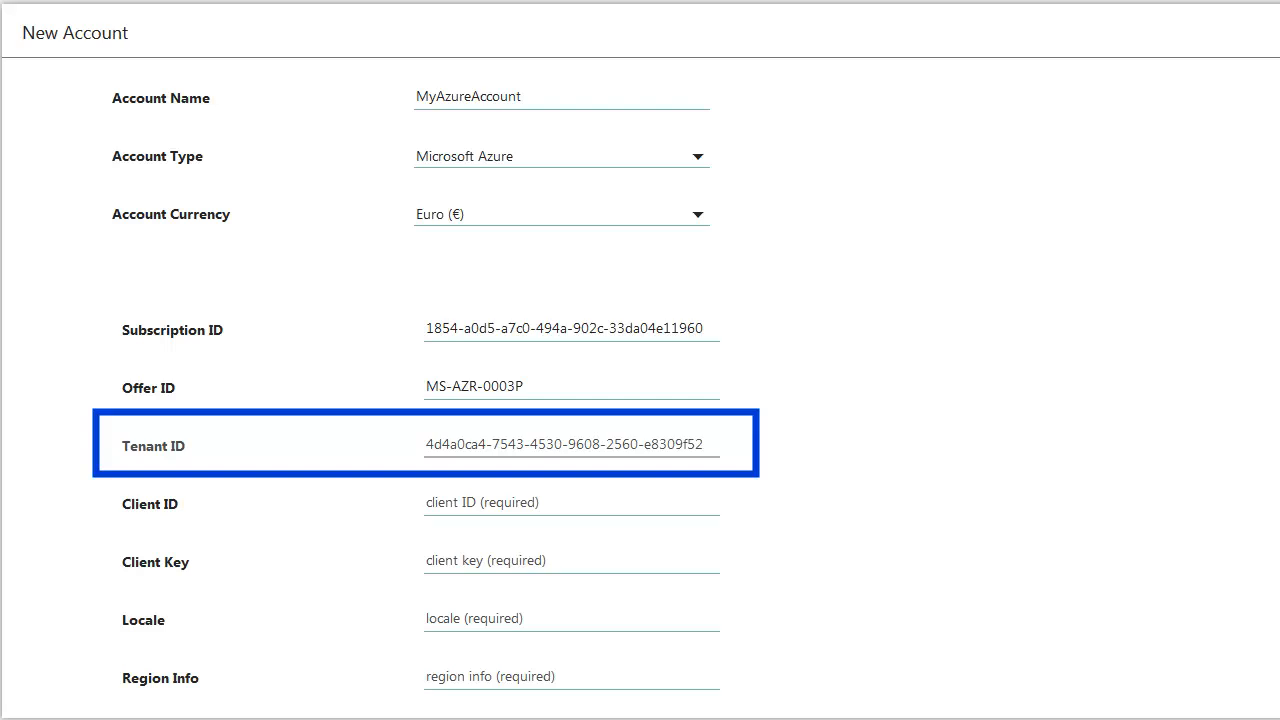
Paste picco-app's client ID and client key into the new account's credentials.
left_click(430, 500)
type("812995dc-2b-83-43cb-9770-9700b2a7f178")
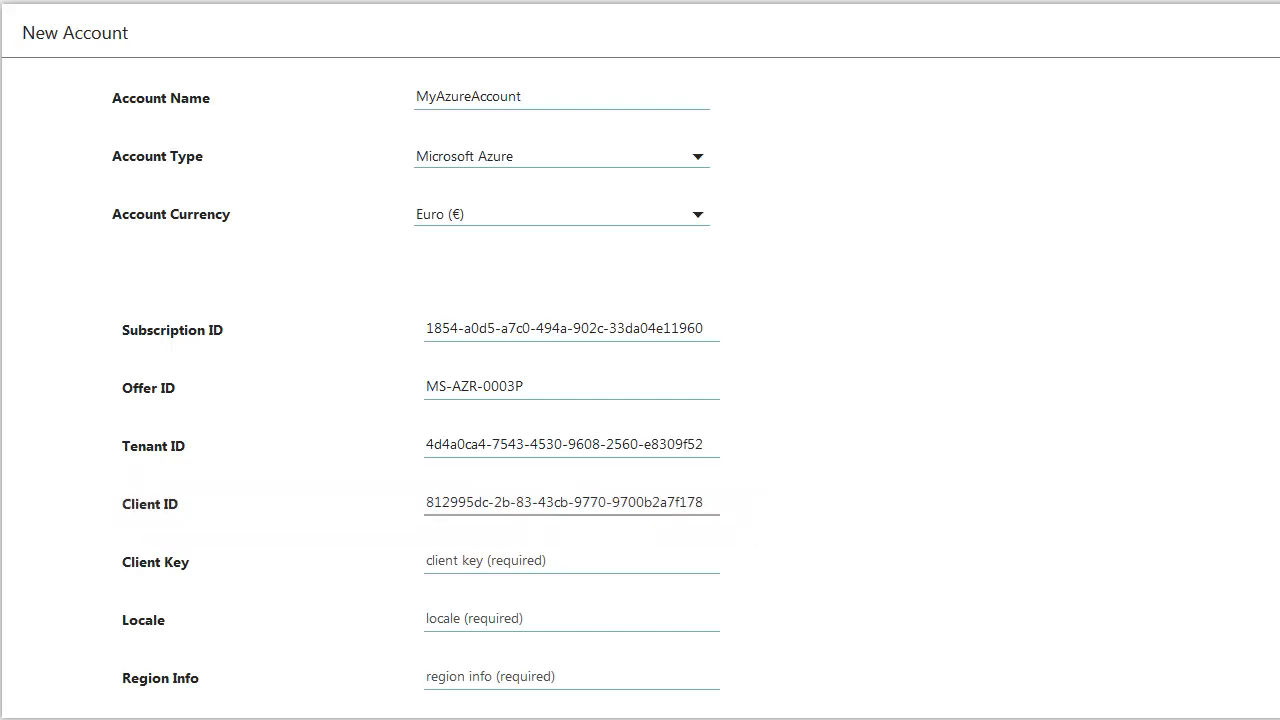
left_click(443, 560)
key("ctrl+v")
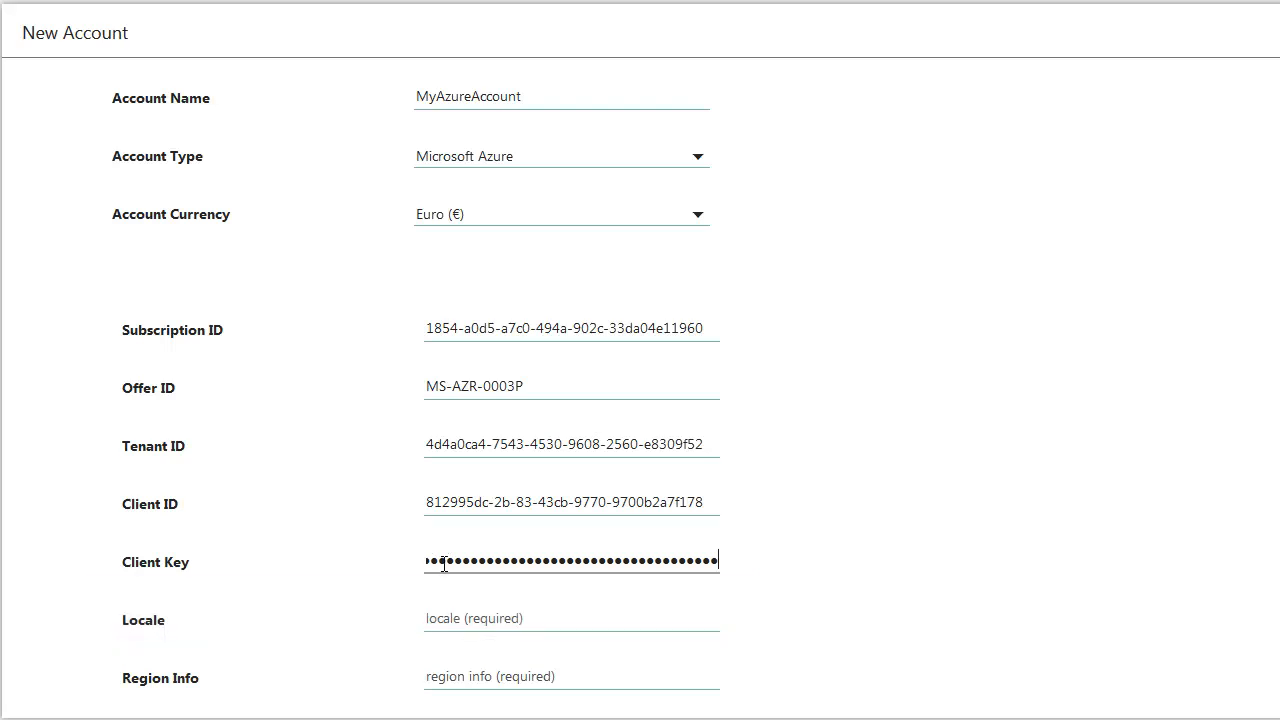
Set the account's locale to en-US, its region info to US and its start date to 02/27/2017.
left_click(431, 617)
scroll(557, 633, "down", 1)
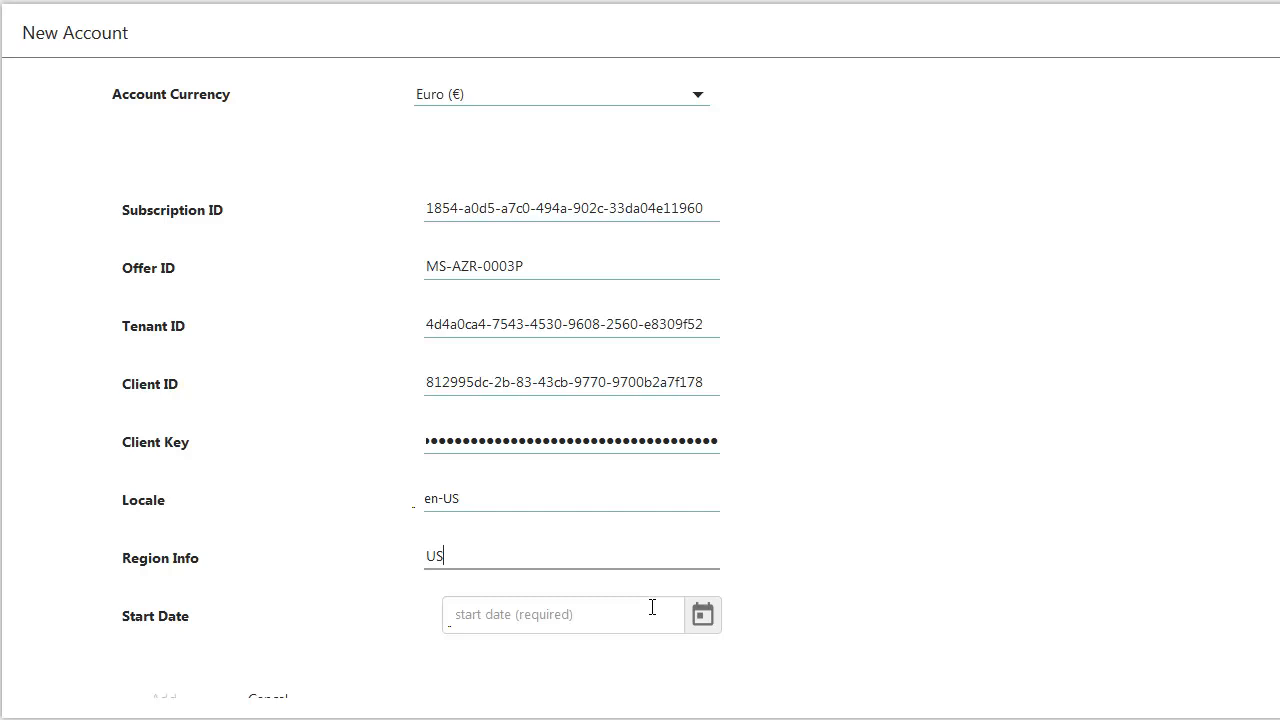
scroll(690, 612, "down", 1)
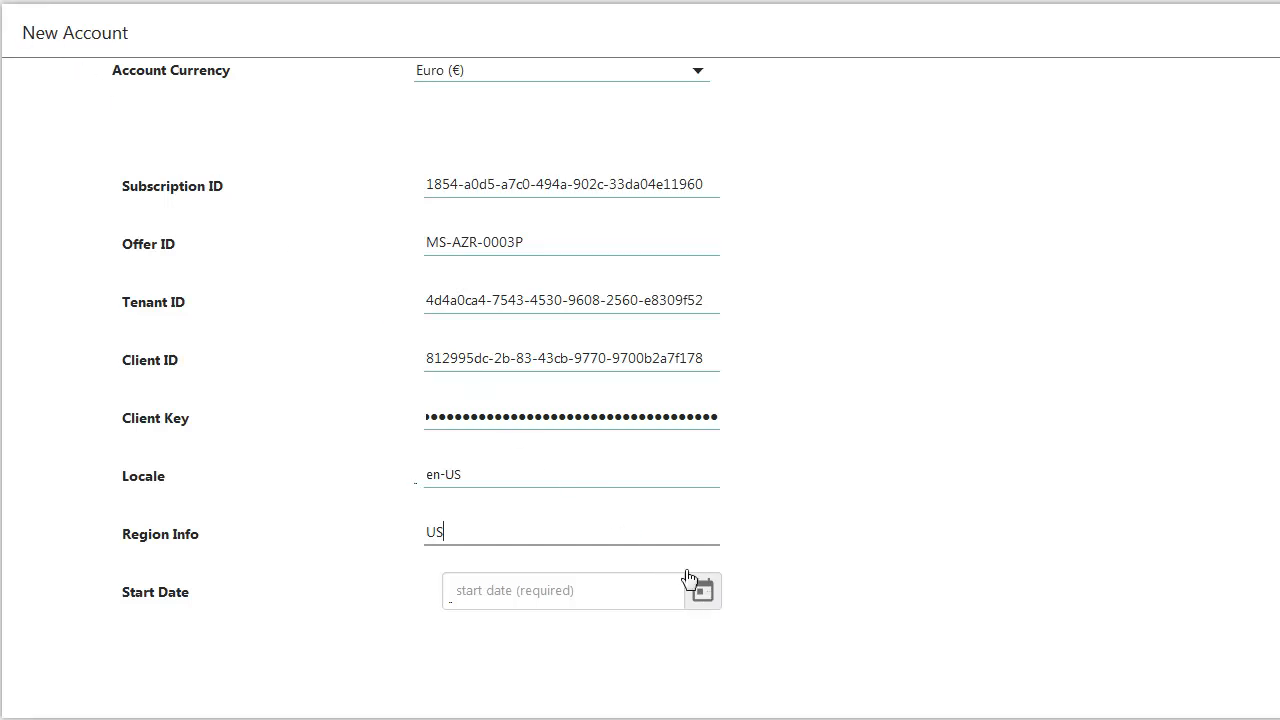
left_click(706, 590)
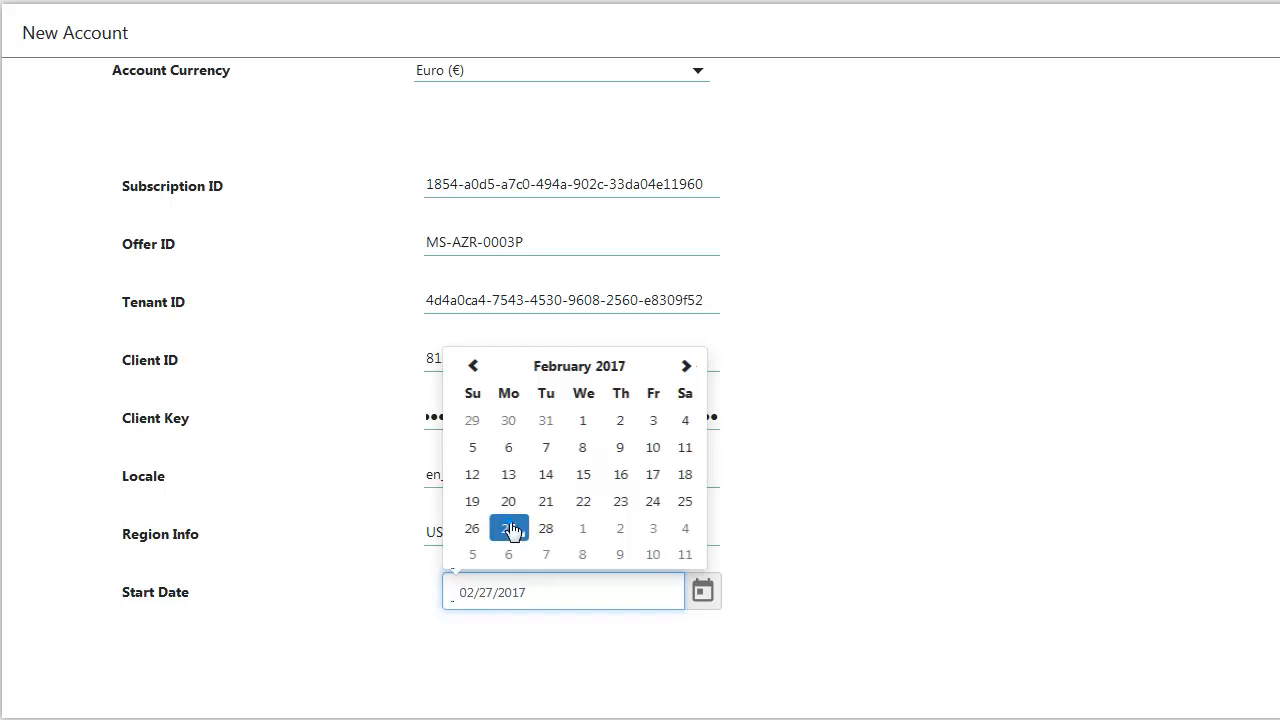
left_click(508, 526)
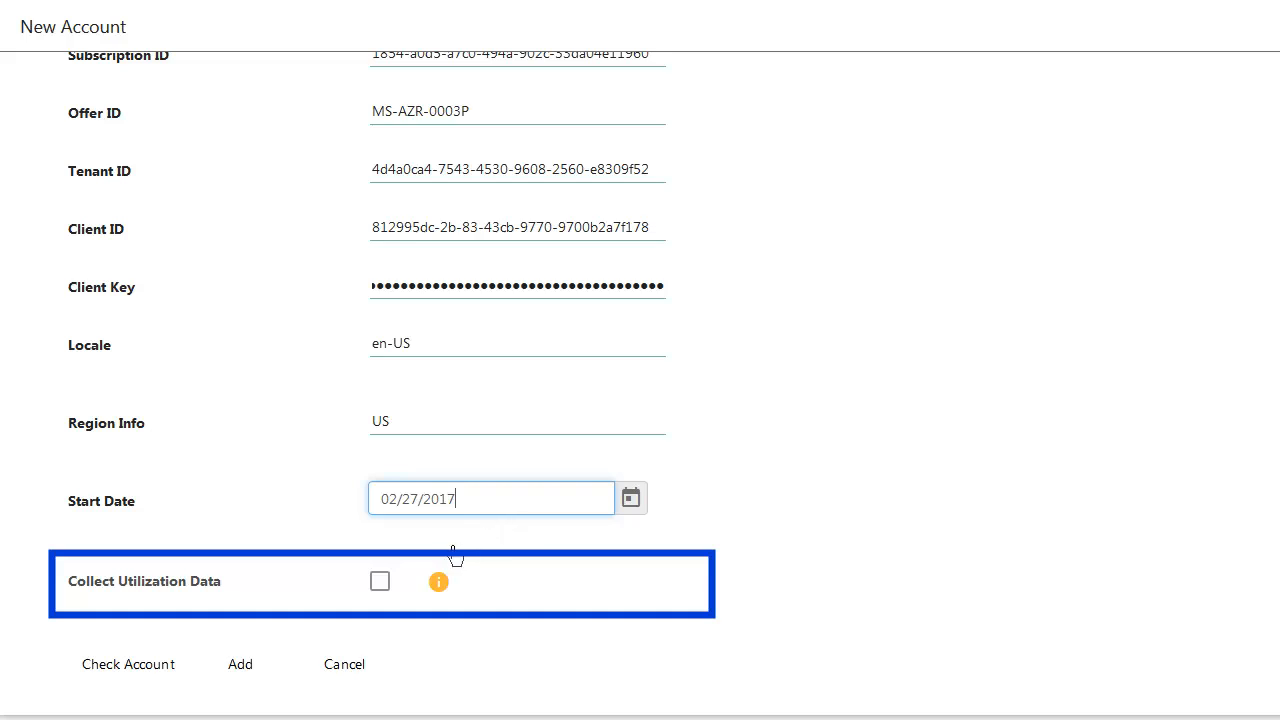
Enable the collection of utilization data for MyAzureAccount, check the account and add it.
left_click(380, 583)
left_click(378, 583)
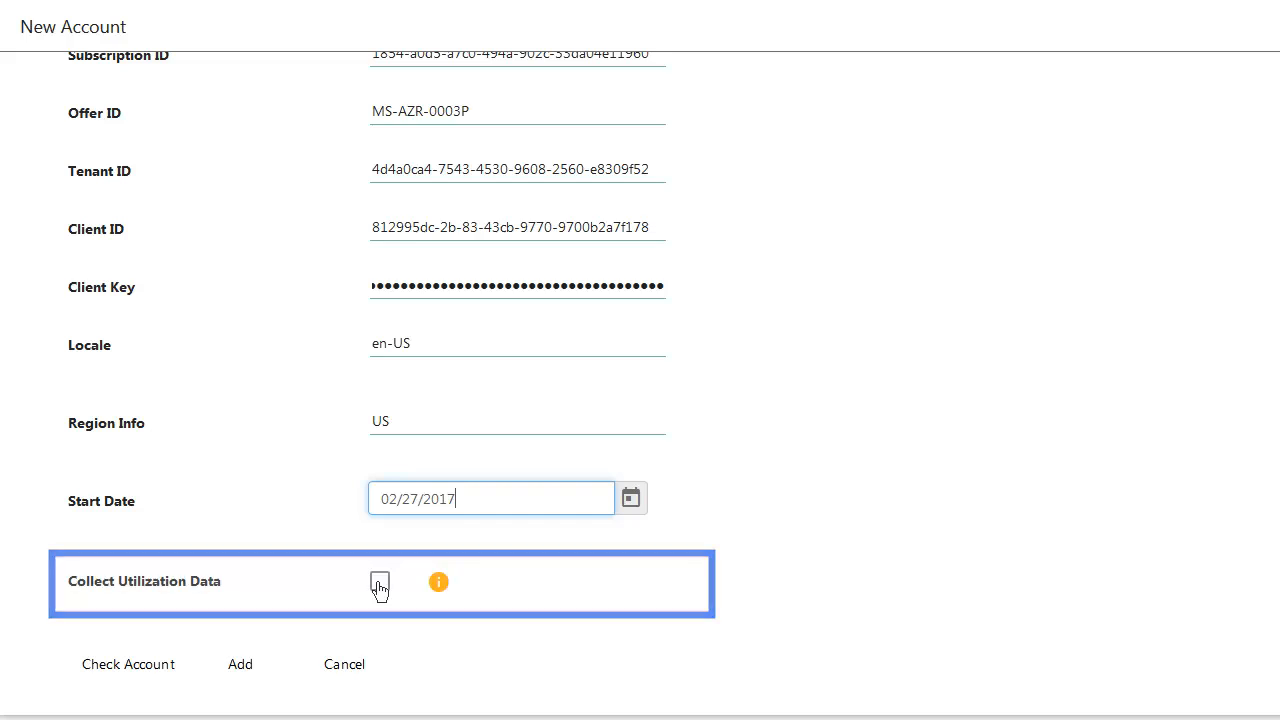
left_click(379, 583)
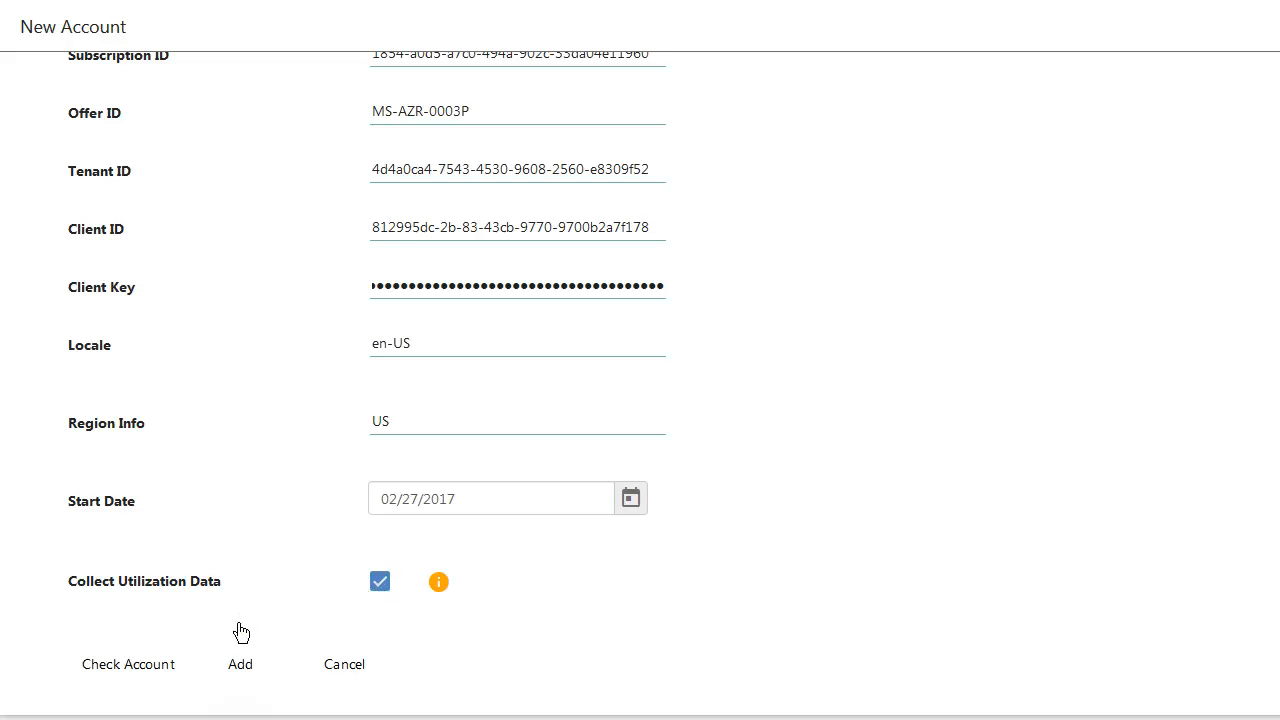
left_click(121, 661)
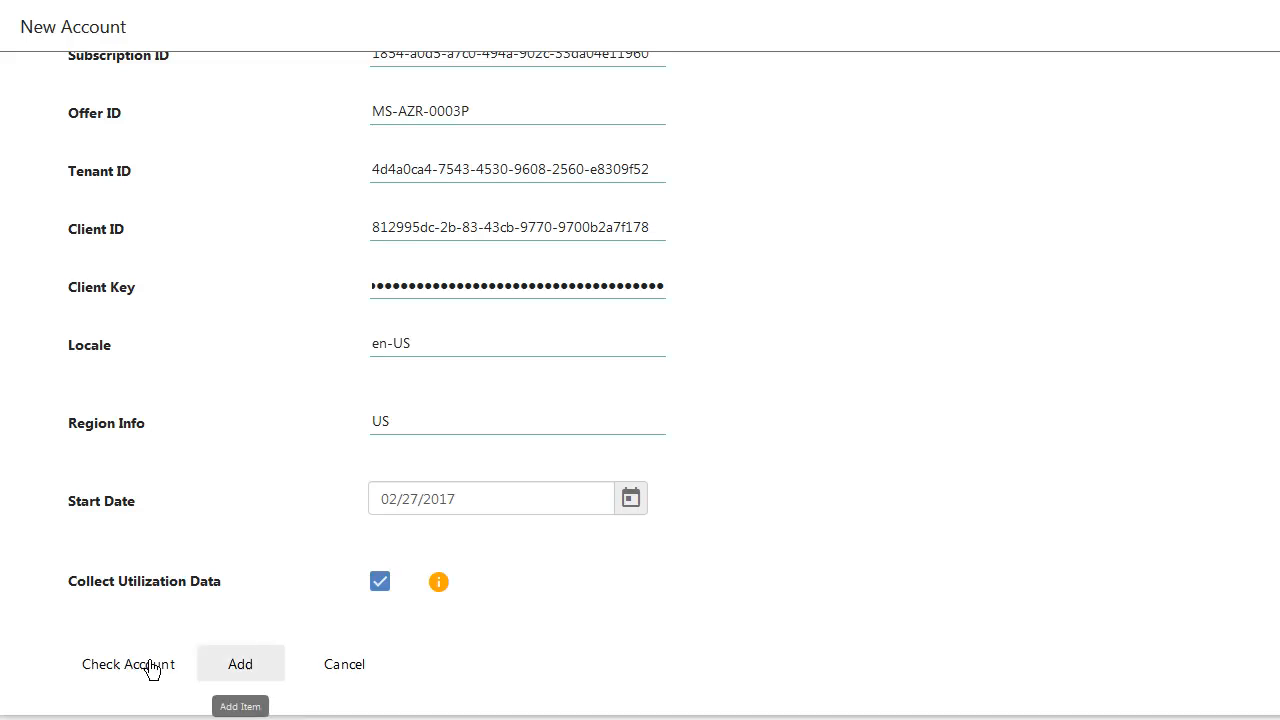
left_click(255, 665)
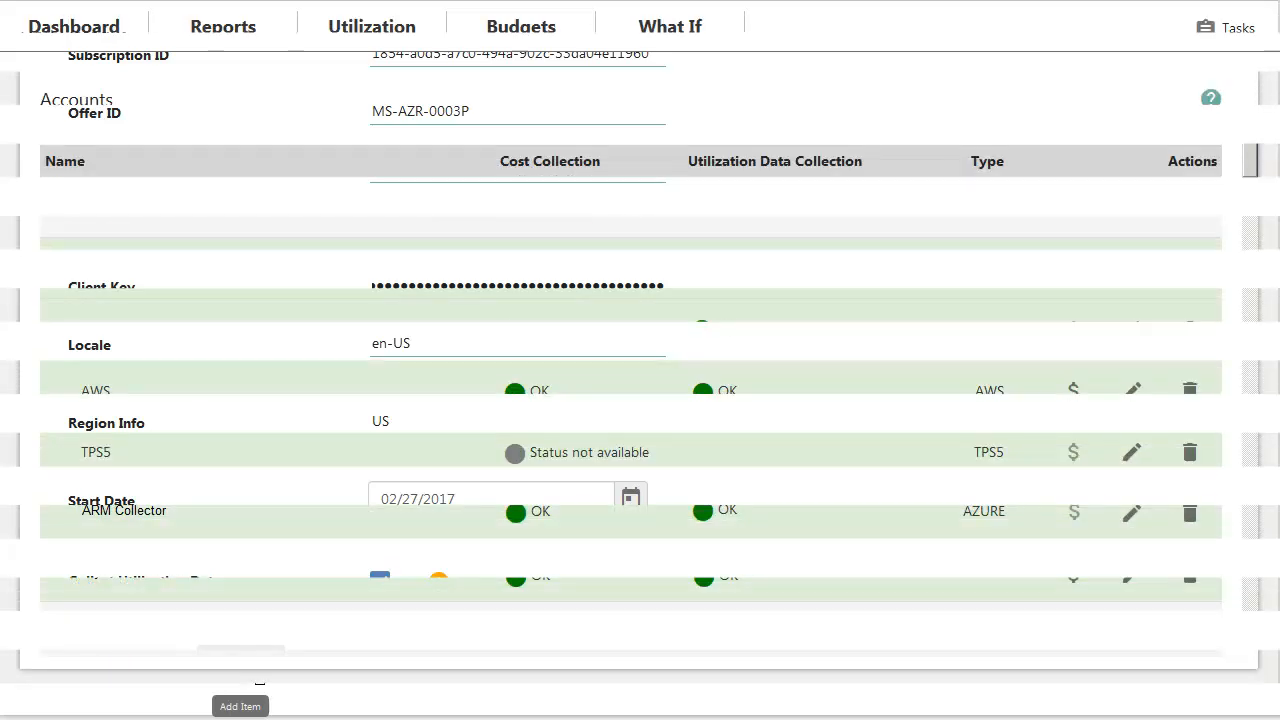